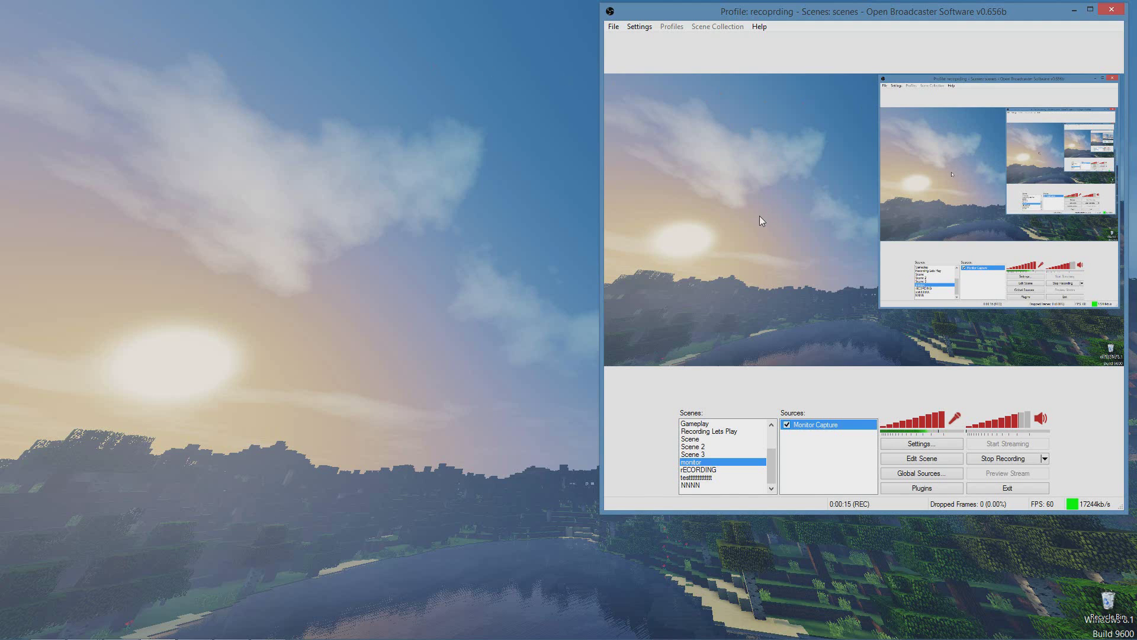
mouse_move(432, 307)
left_mouse_down()
mouse_move(350, 196)
mouse_move(231, 405)
left_mouse_up()
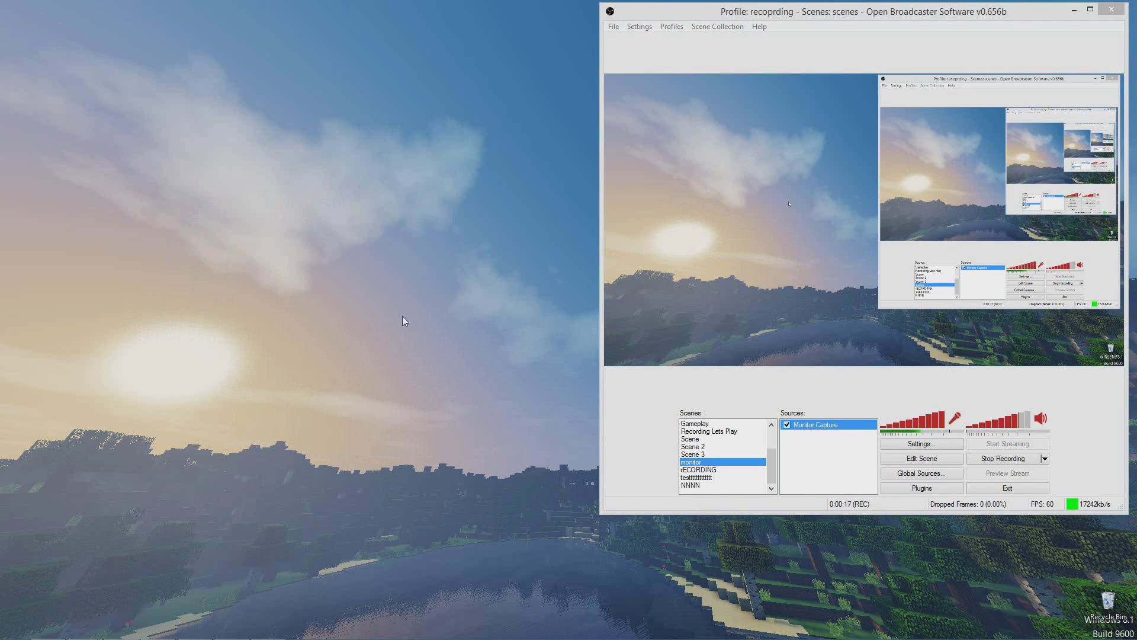
left_click_drag(308, 313, 510, 228)
Switch to the OBS download page in the browser, widen its window and show the Multiplatform version's Windows downloads
key("alt+Tab")
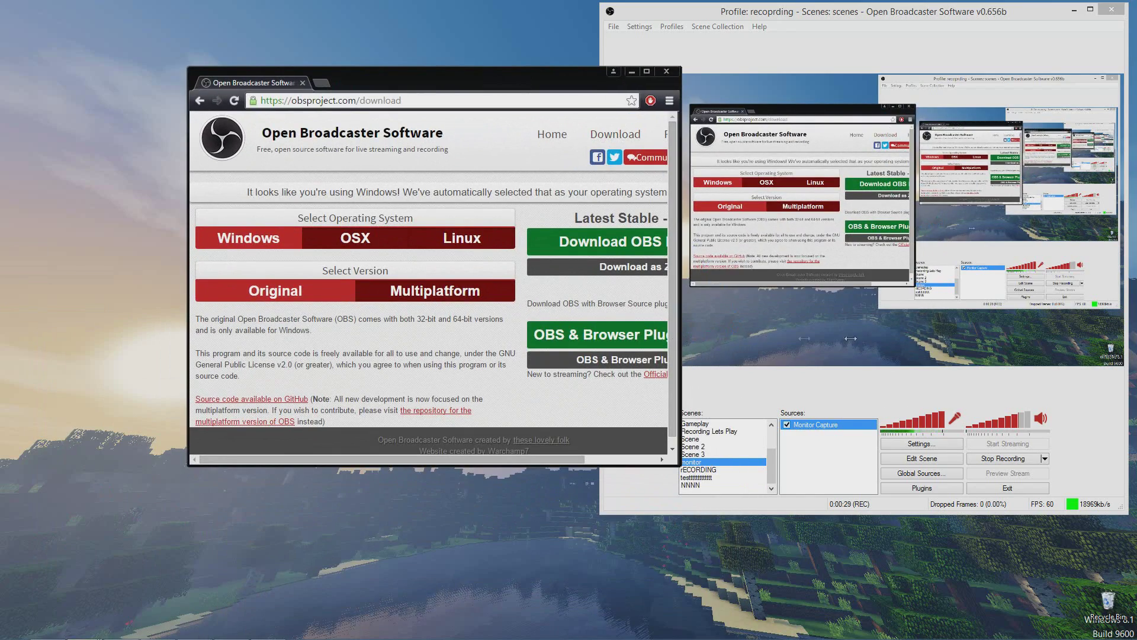
left_click_drag(678, 342, 1052, 343)
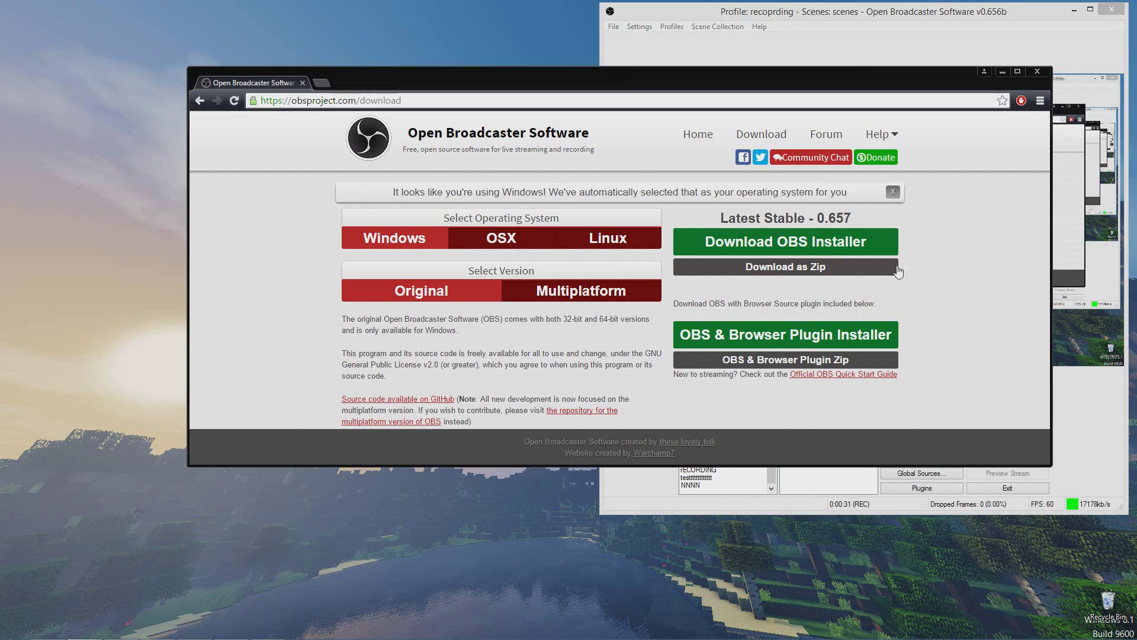
left_click_drag(482, 320, 459, 332)
mouse_move(574, 353)
left_mouse_down()
mouse_move(586, 353)
mouse_move(594, 320)
mouse_move(587, 353)
left_mouse_up()
left_click(498, 346)
left_click(562, 291)
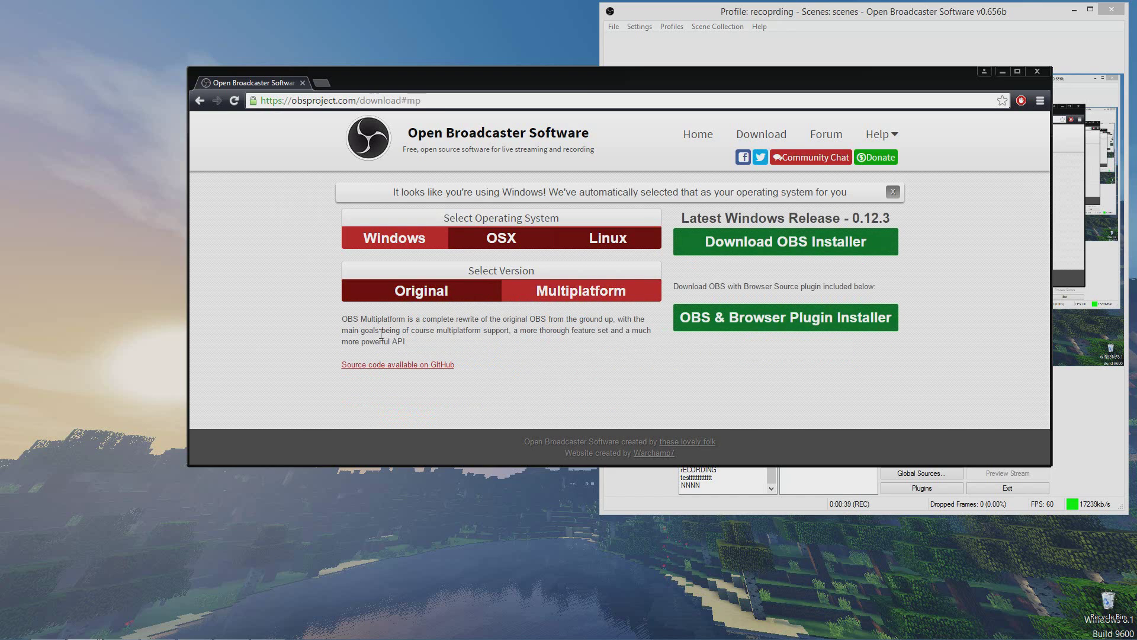
Look over the Multiplatform description, return to the Original version and close the browser
left_click_drag(458, 319, 560, 379)
left_click(561, 379)
left_click(439, 299)
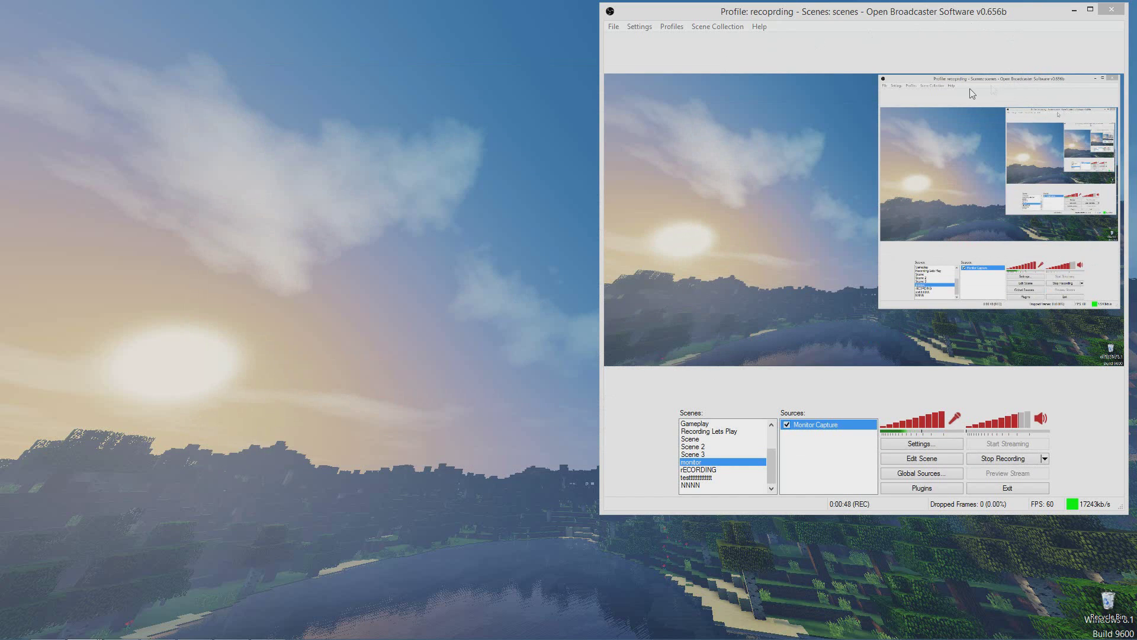
left_click(1037, 71)
Open Task Manager, find OBS.exe among the process details and show its priority options
key("ctrl+shift+Escape")
left_click_drag(167, 346, 253, 85)
left_click_drag(388, 308, 553, 439)
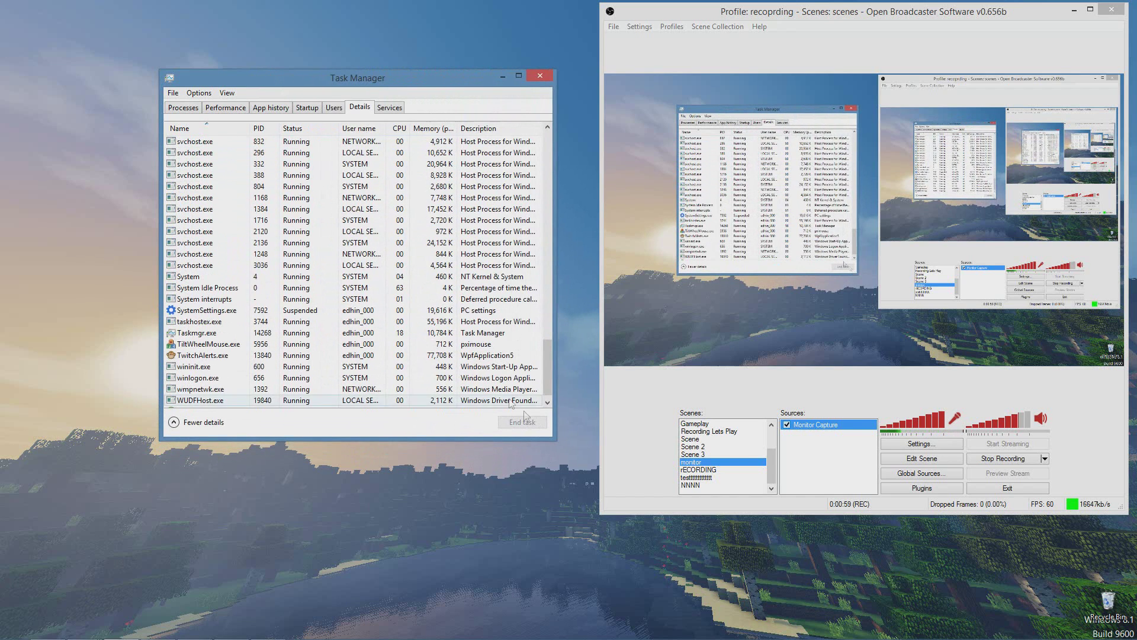
scroll(400, 343, "up", 10)
left_click(401, 356)
left_click(357, 243)
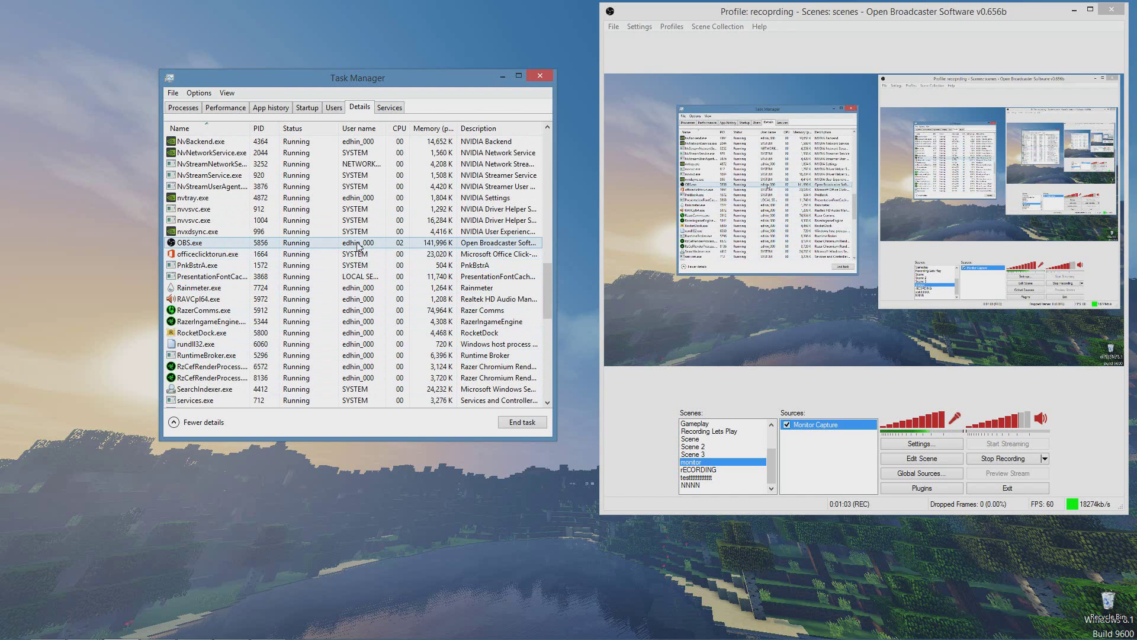
right_click(362, 242)
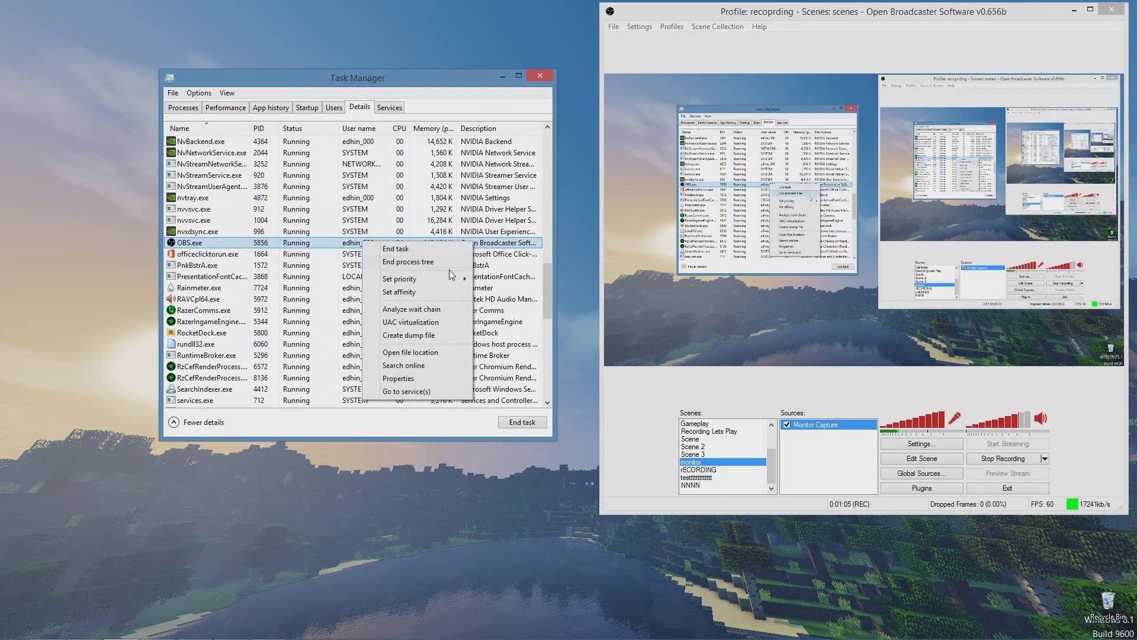
mouse_move(450, 282)
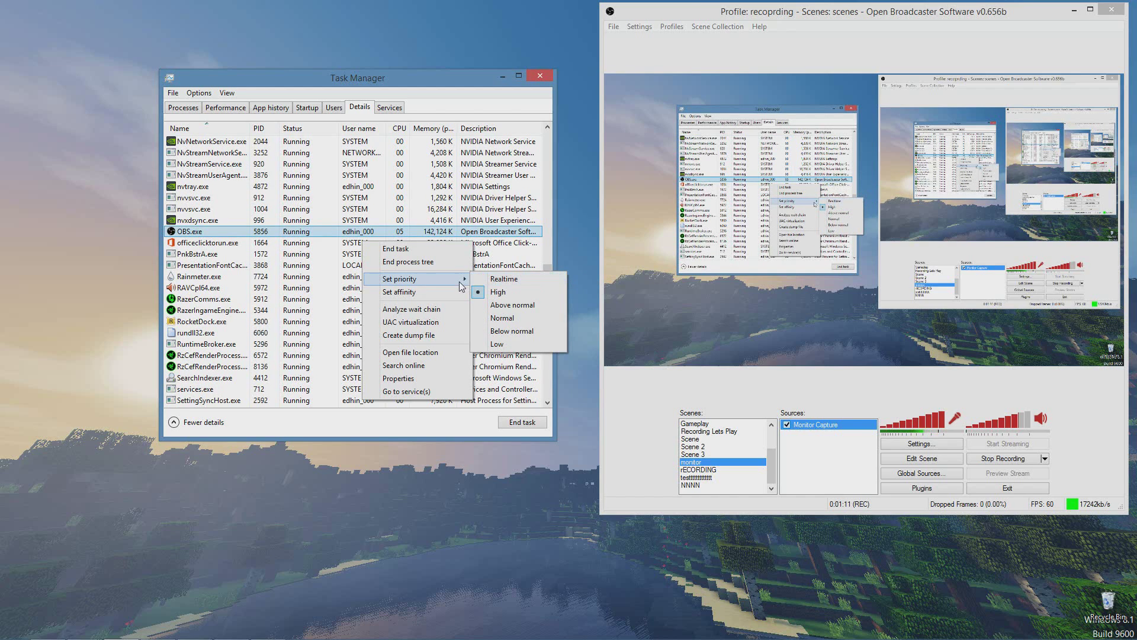
Examine the processor affinity of OBS.exe without changing it, and minimize Task Manager
left_click(445, 291)
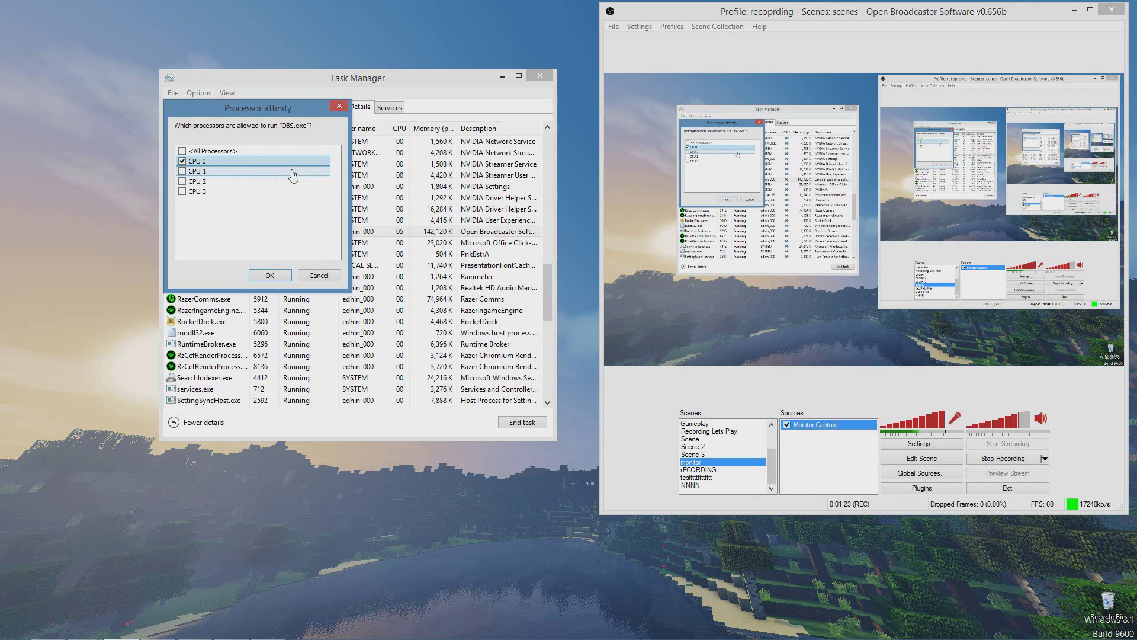
left_click(318, 276)
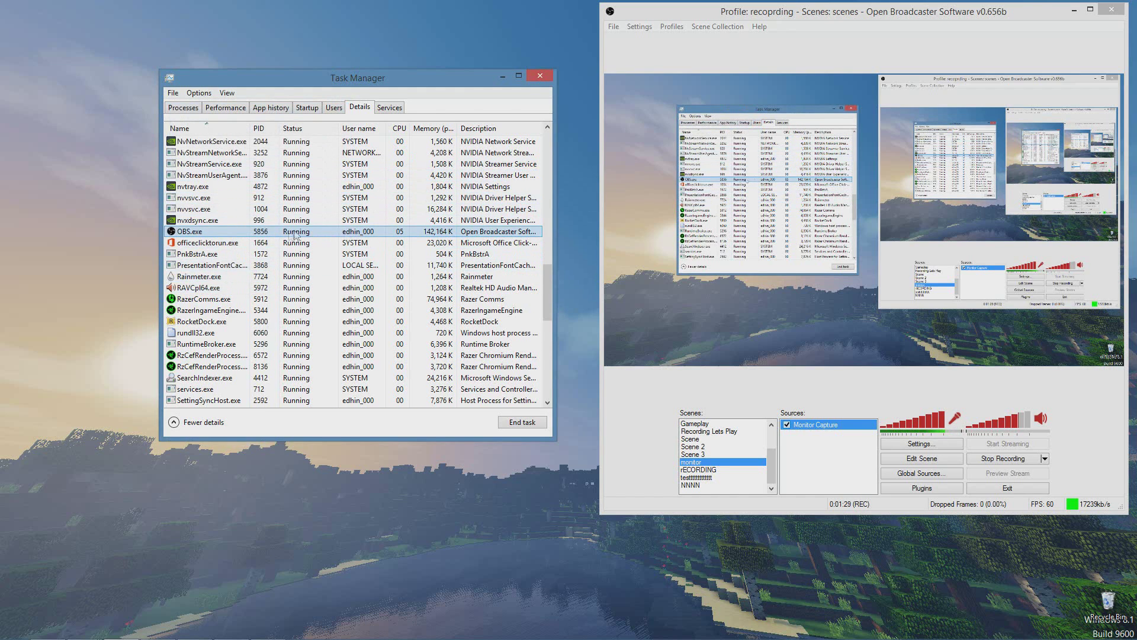
right_click(349, 231)
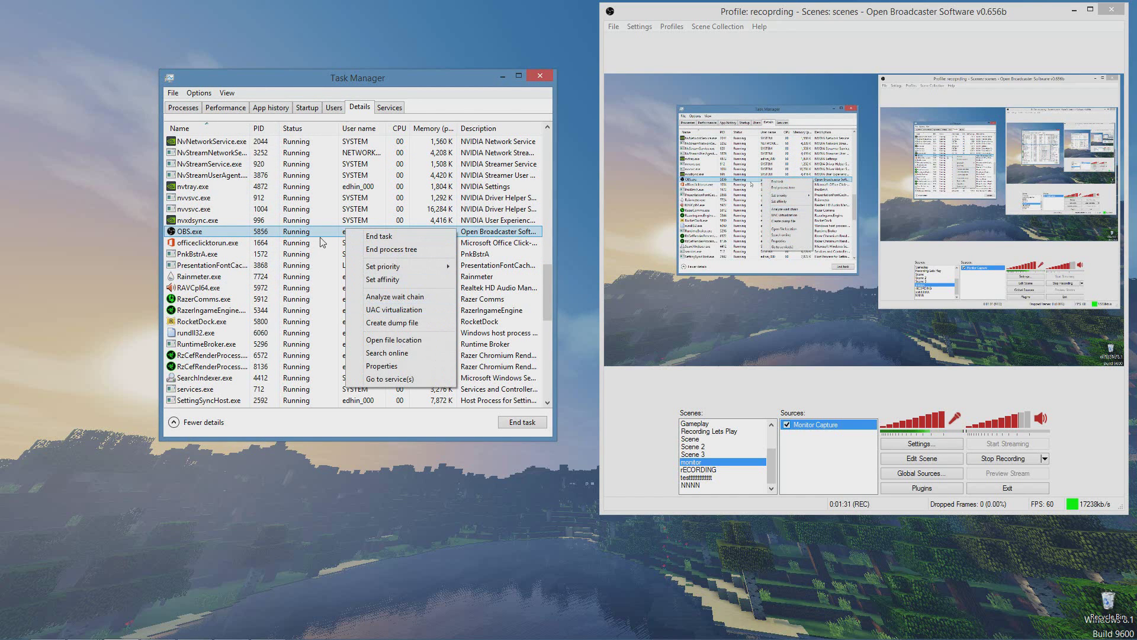
left_click(480, 86)
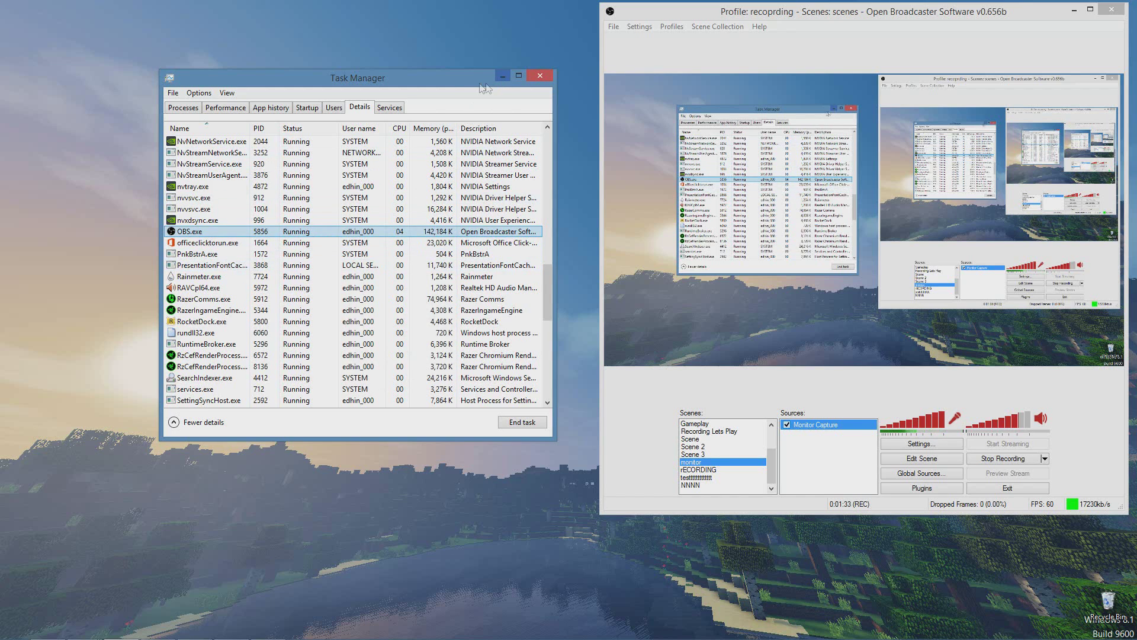
left_click(503, 77)
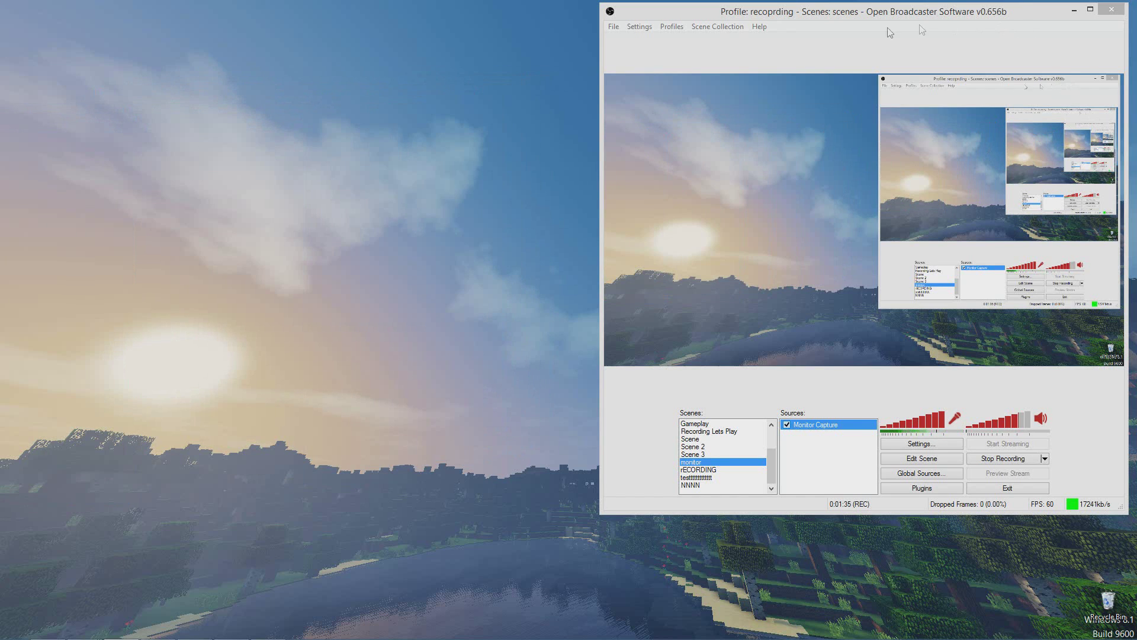
Move the OBS window nearer the middle of the desktop and open its encoding settings to review the encoder choices
left_click(807, 52)
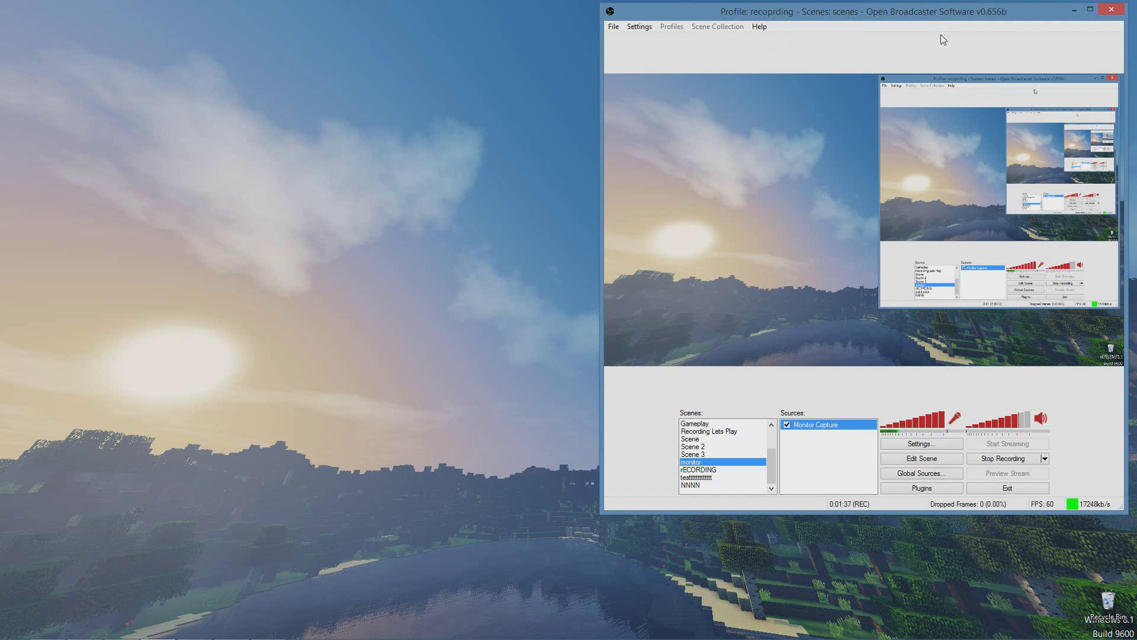
left_click_drag(882, 12, 707, 61)
left_click(434, 117)
left_click(447, 129)
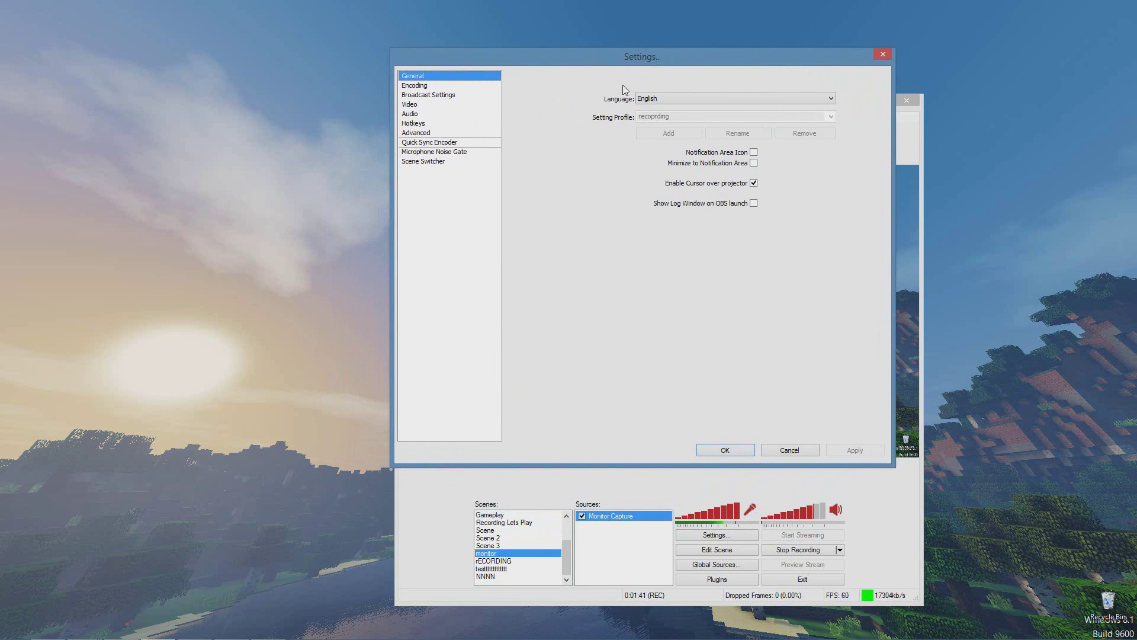
left_click(454, 85)
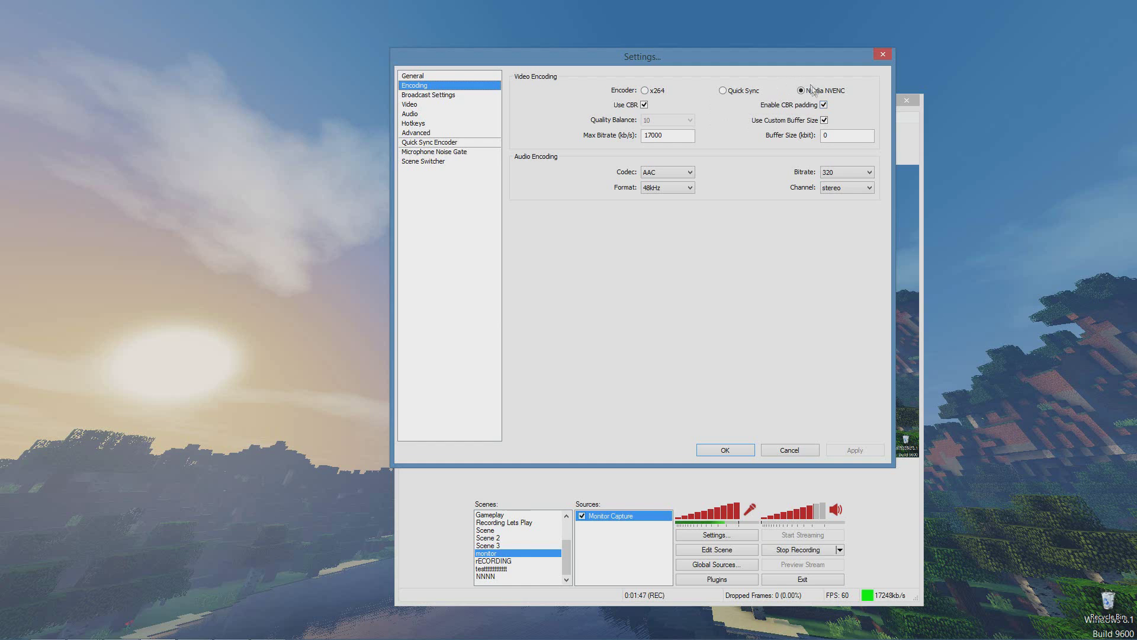
left_click(645, 92)
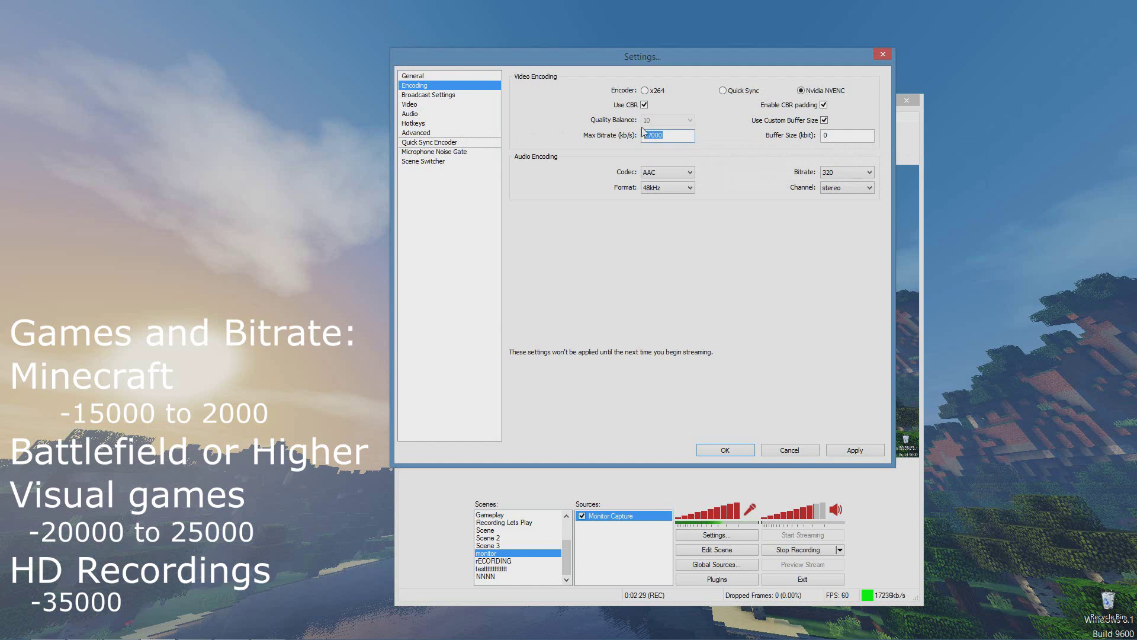
Try a maximum video bitrate of 12000 kb/s, followed by 17000 kb/s
left_click(680, 135)
double_click(663, 136)
left_click(663, 136)
double_click(675, 134)
left_click(676, 134)
left_click_drag(258, 368, 219, 243)
left_click(697, 141)
type("12000")
key("ctrl+a")
key("BackSpace")
type("17000")
Try a maximum video bitrate of 25000 kb/s
key("BackSpace")
key("BackSpace")
key("BackSpace")
key("BackSpace")
type("25000")
Try a maximum video bitrate of 35000 kb/s for HD recordings
key("BackSpace")
key("BackSpace")
key("BackSpace")
key("BackSpace")
key("BackSpace")
type("35000")
Try a maximum video bitrate of 15000 kb/s
key("BackSpace")
key("BackSpace")
key("BackSpace")
key("BackSpace")
type("15000")
Try a maximum video bitrate of 2000 kb/s
key("BackSpace")
key("BackSpace")
key("BackSpace")
key("BackSpace")
key("BackSpace")
type("2000")
Restore the maximum video bitrate to 17000 kb/s
key("BackSpace")
key("BackSpace")
key("BackSpace")
key("BackSpace")
type("1700")
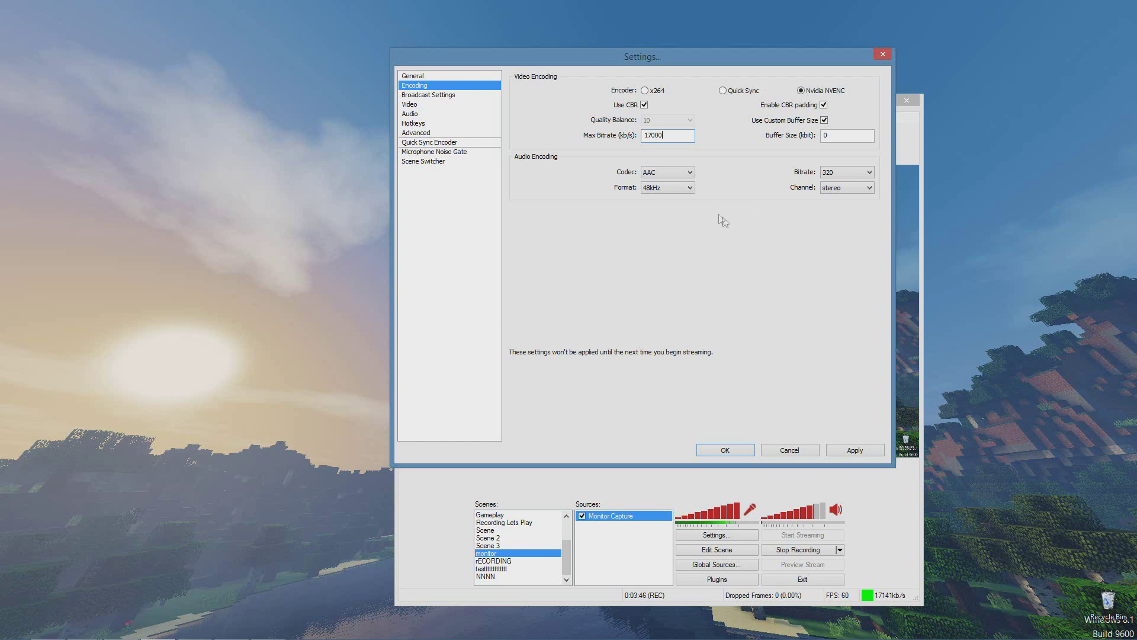
Select 320 as the audio bitrate, and open the broadcast settings without saving the encoding changes
left_click(845, 173)
left_click(840, 254)
left_click(869, 173)
left_click(844, 252)
left_click(453, 97)
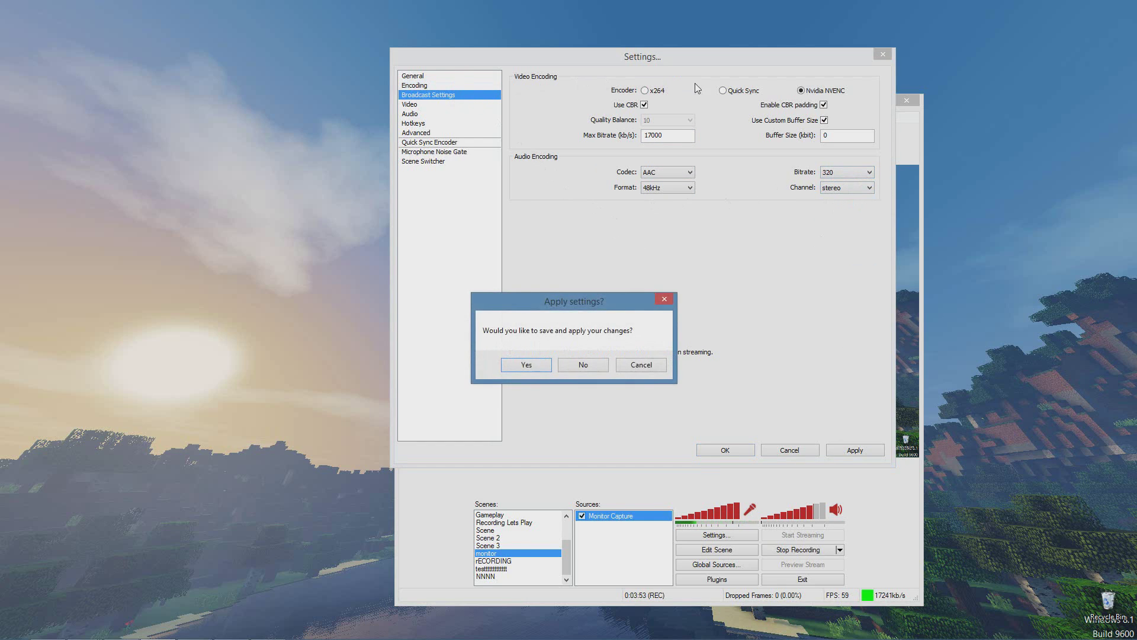
left_click(599, 366)
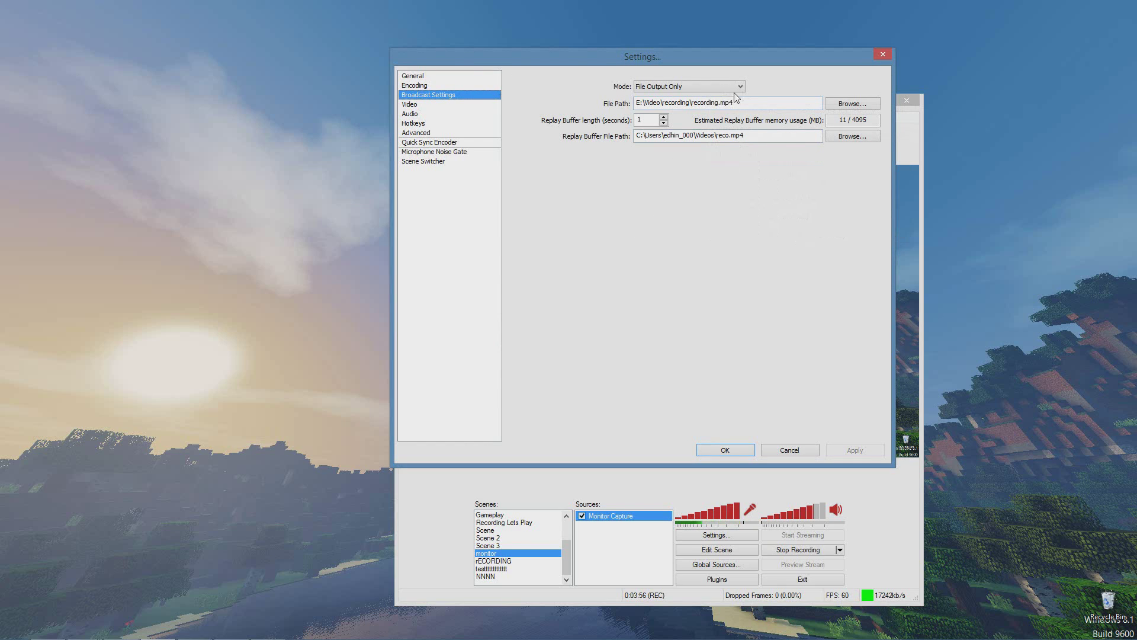
Try the Live Stream broadcast mode and switch back to File Output Only
left_click(699, 88)
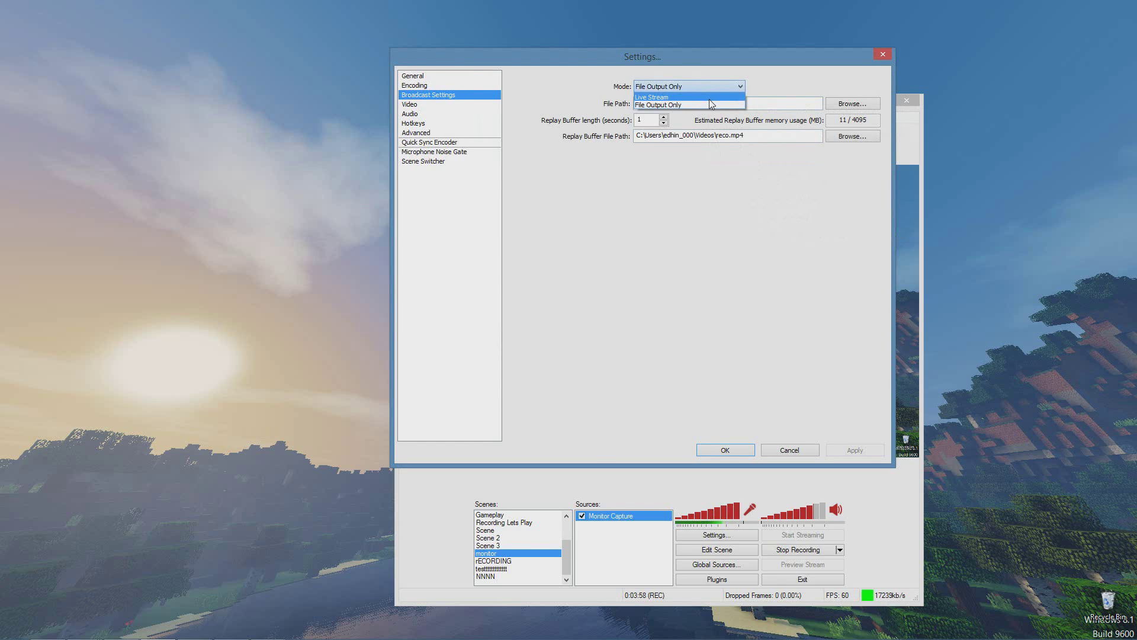
left_click(709, 98)
left_click(712, 87)
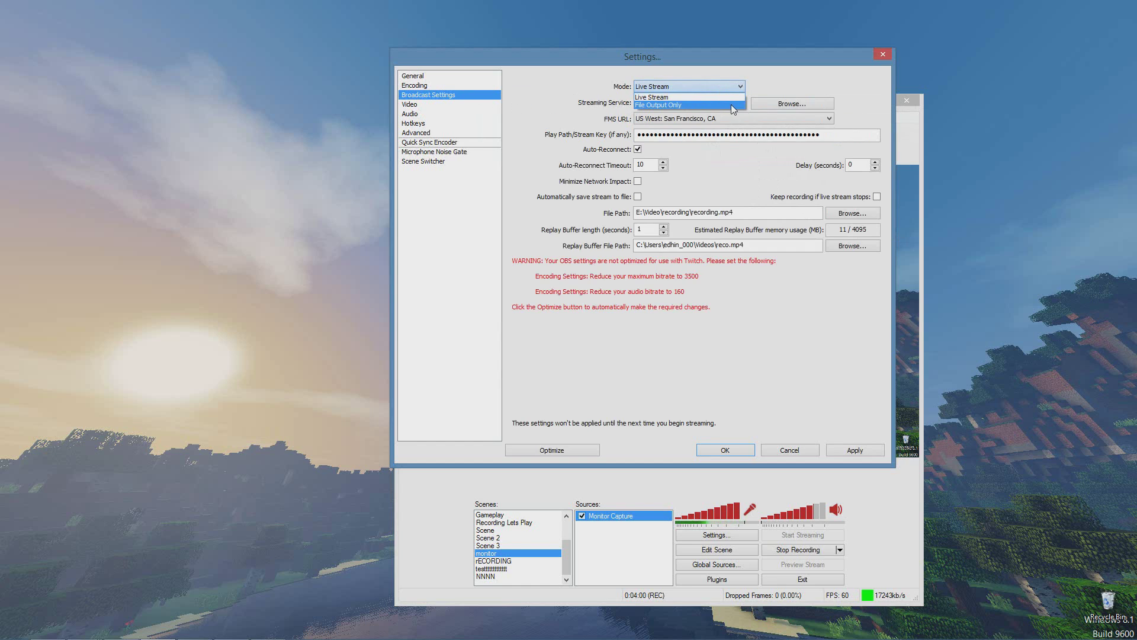
left_click(731, 105)
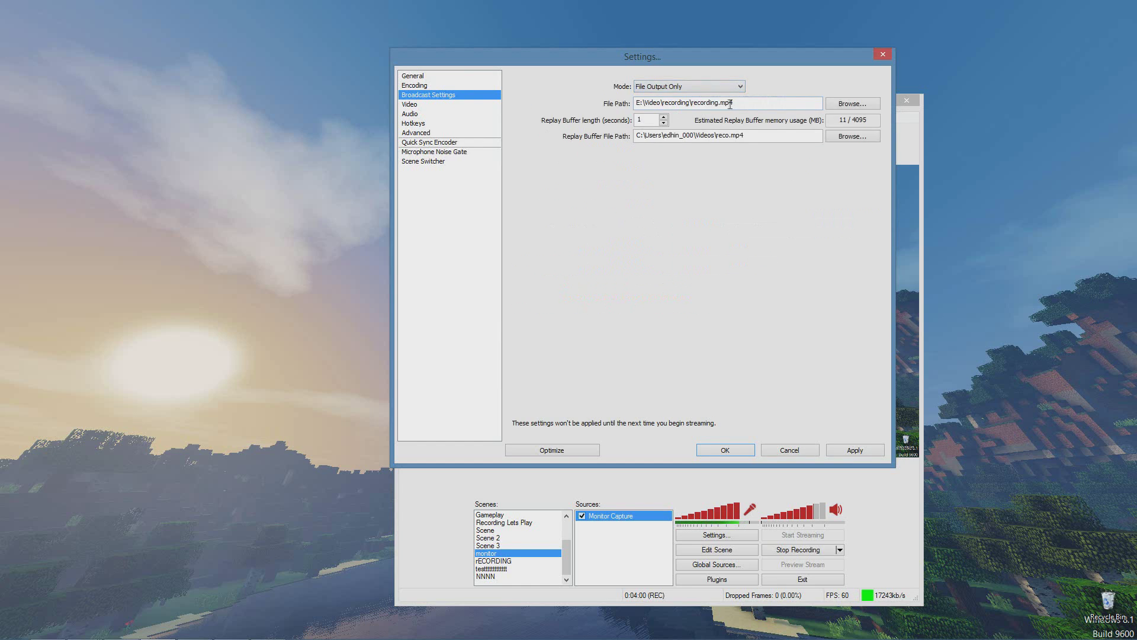
Look at the folder of the recording file path, and examine the replay buffer length and file path
left_click(852, 103)
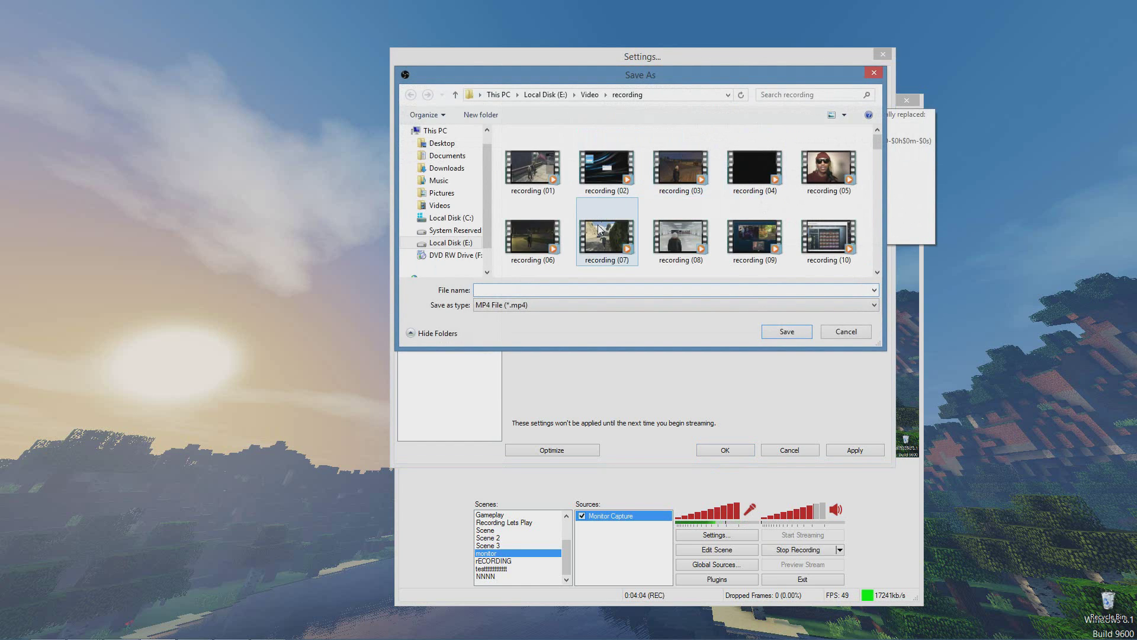
left_click(873, 72)
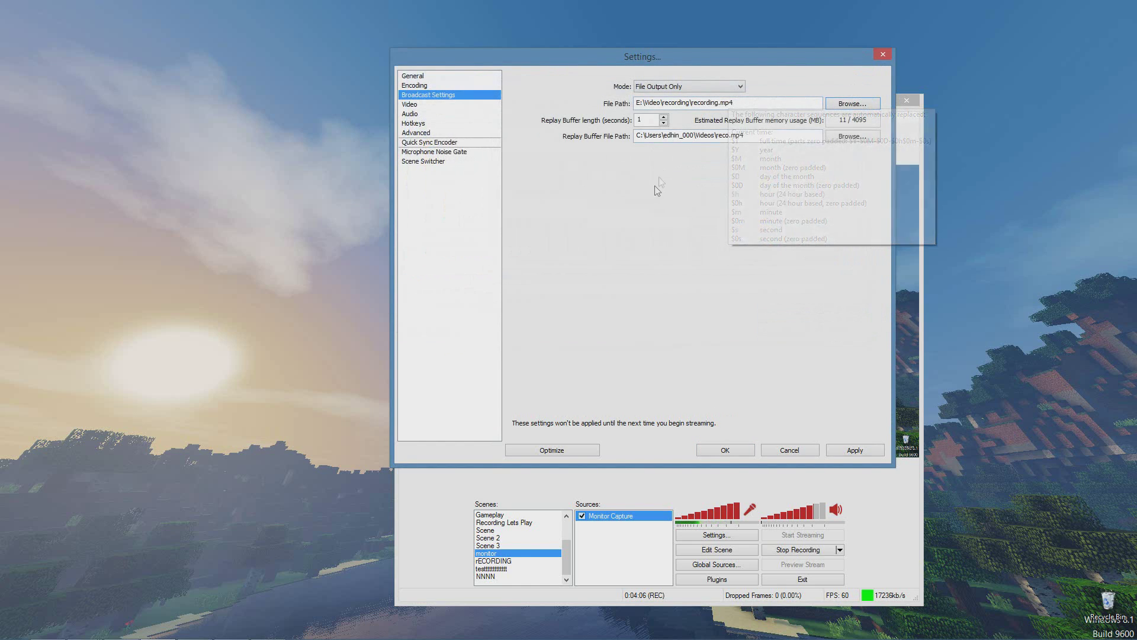
left_click(641, 121)
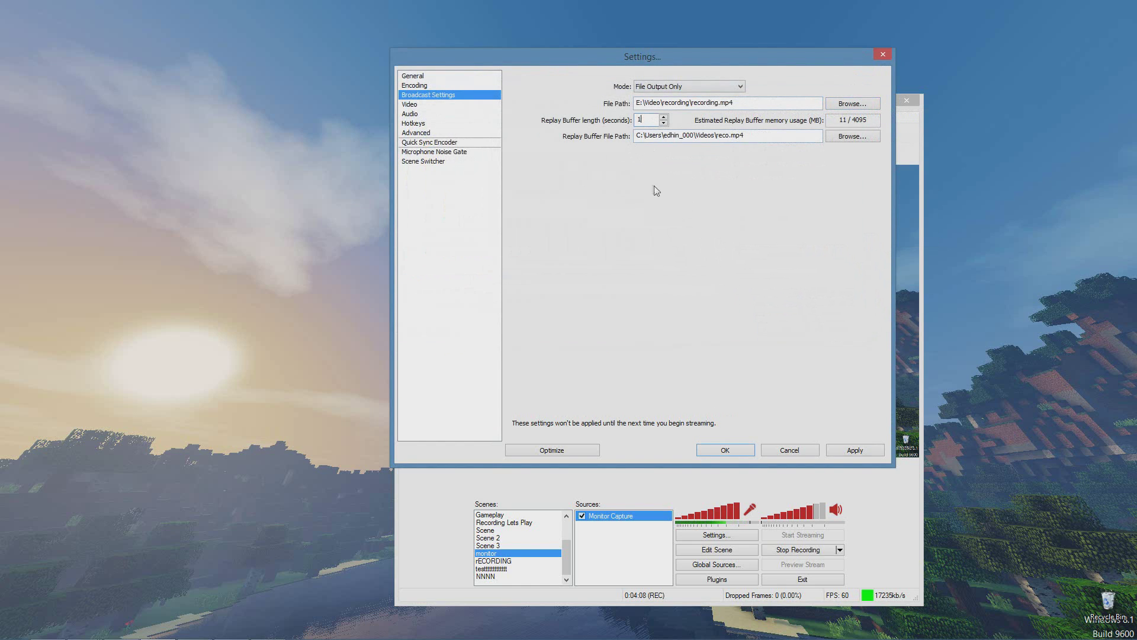
left_click_drag(759, 136, 634, 137)
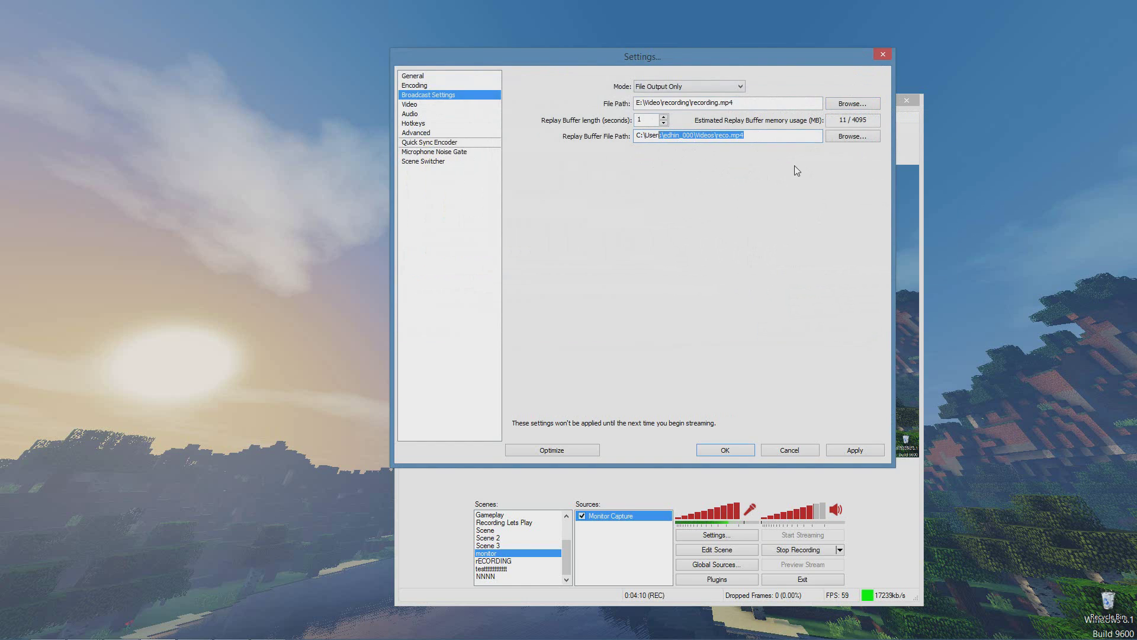
left_click(766, 138)
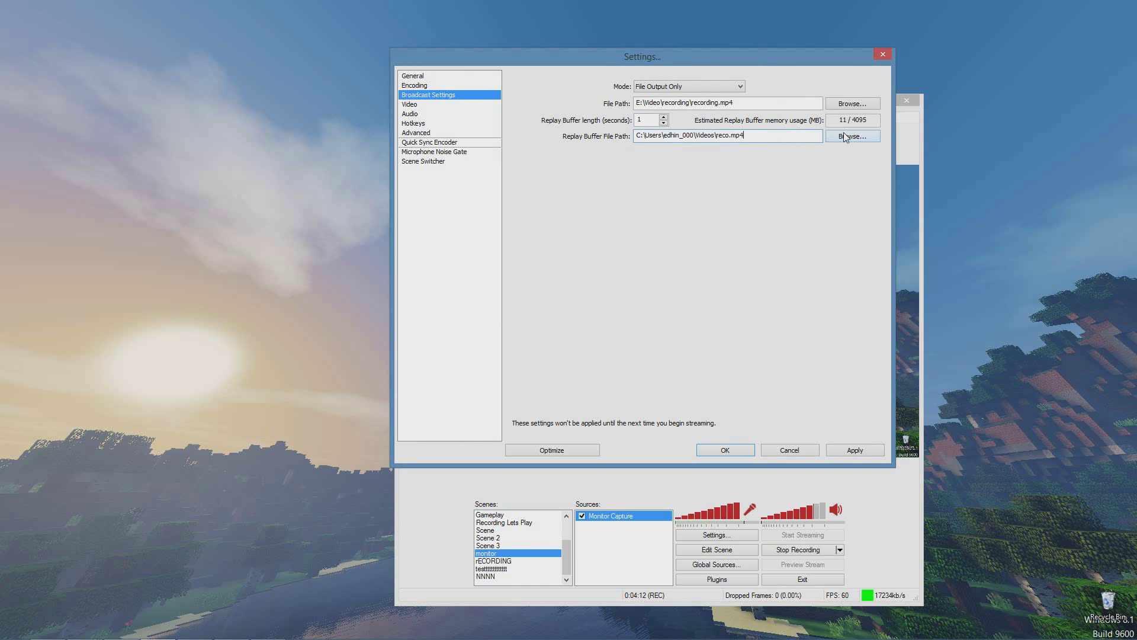
Stay in the broadcast settings instead of switching to video, and examine the mp4 extension of the recording file path
left_click(430, 105)
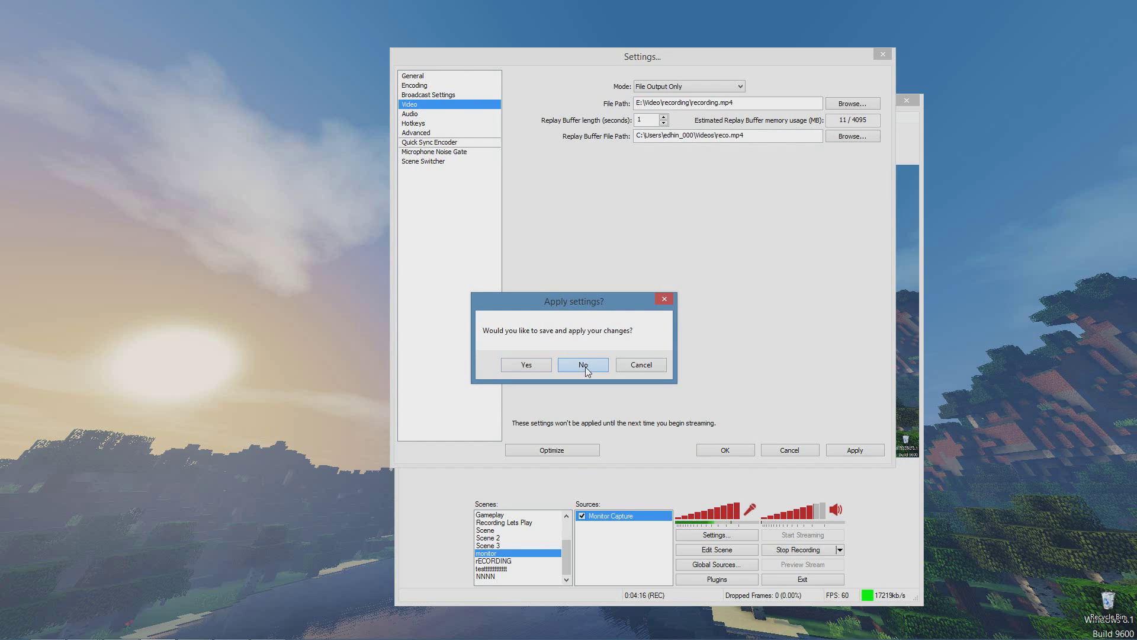
left_click(638, 365)
mouse_move(750, 104)
left_mouse_down()
mouse_move(637, 103)
mouse_move(735, 103)
left_mouse_up()
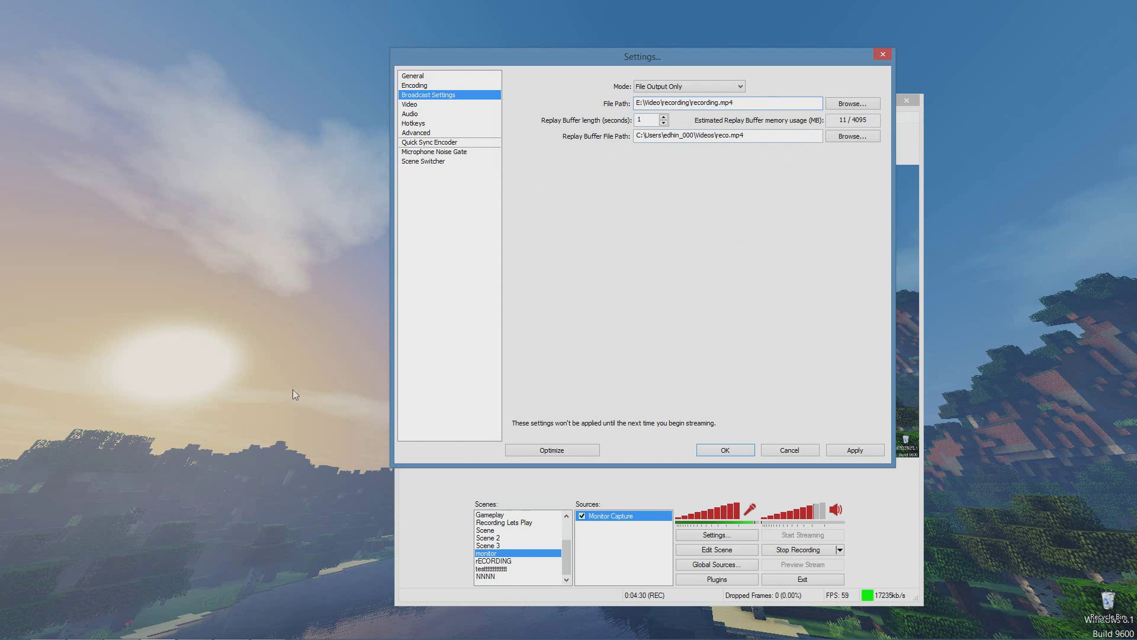
Open the video settings without saving the broadcast changes, and review the available video adapters
left_click(452, 106)
left_click(590, 364)
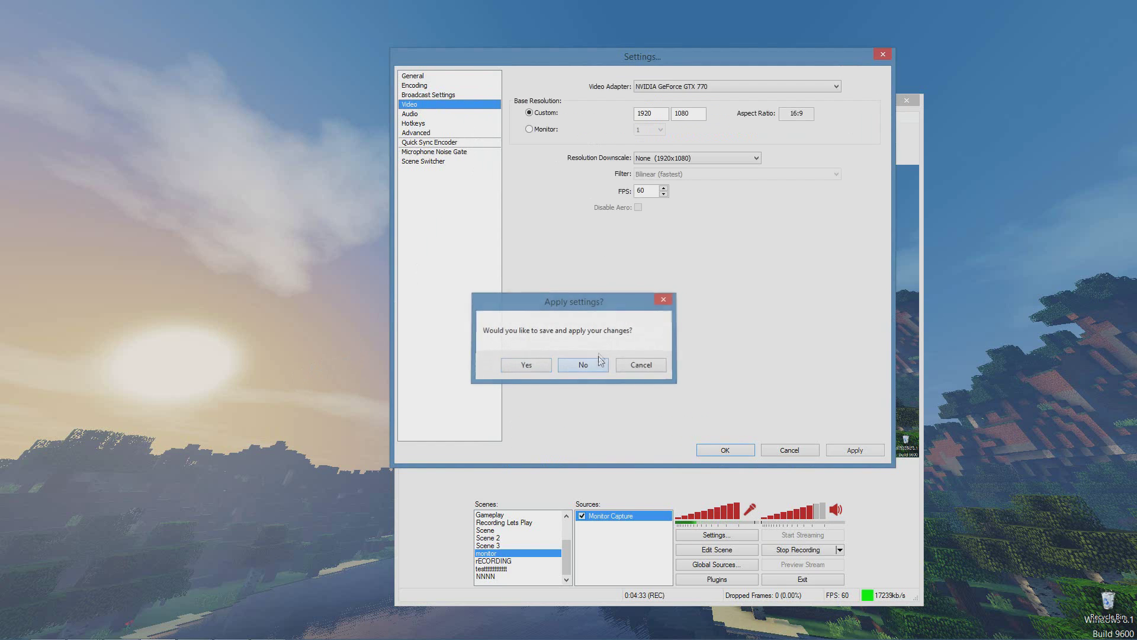
left_click(727, 87)
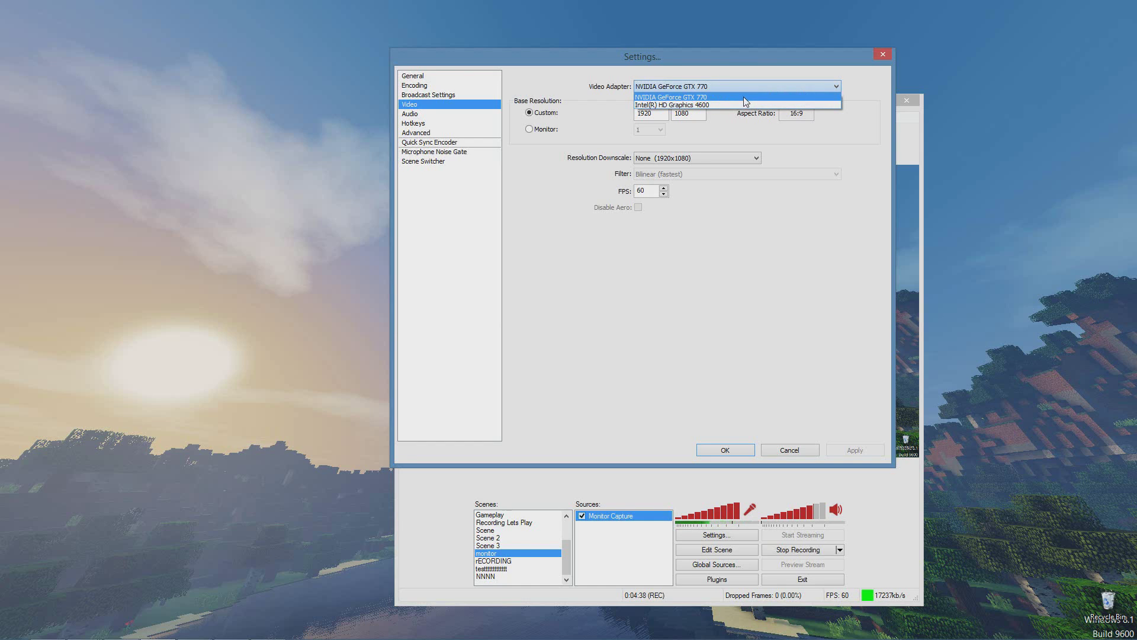
left_click(860, 85)
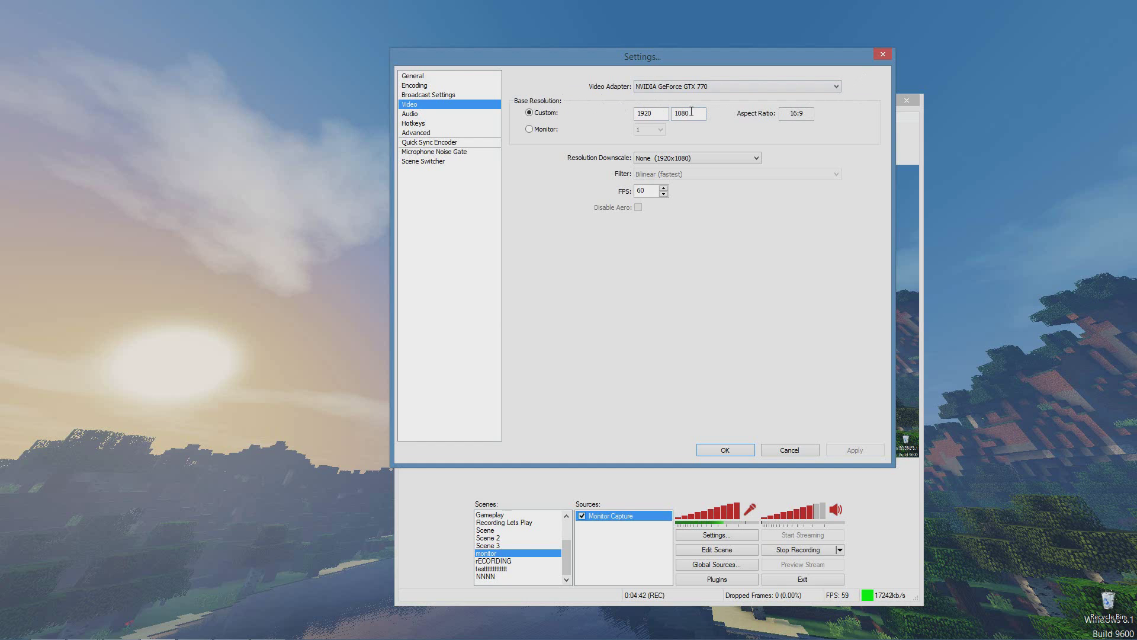
Examine the custom base resolution, the aspect ratio and the available resolution downscale options
double_click(661, 113)
left_click(810, 116)
left_click(717, 155)
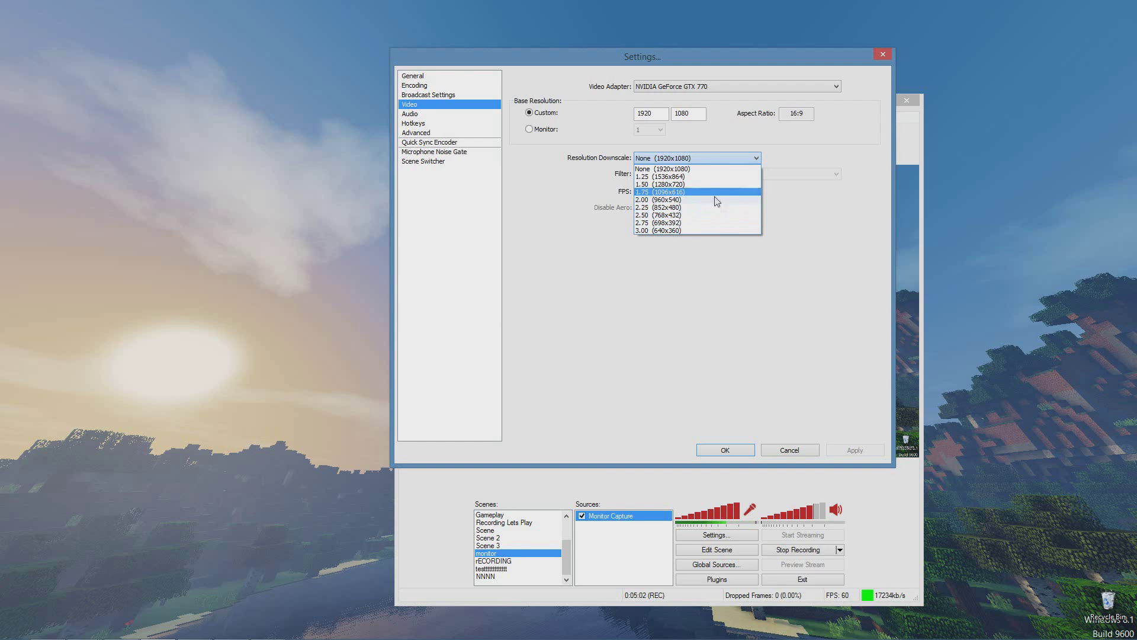
left_click(801, 195)
left_click(721, 158)
left_click(795, 225)
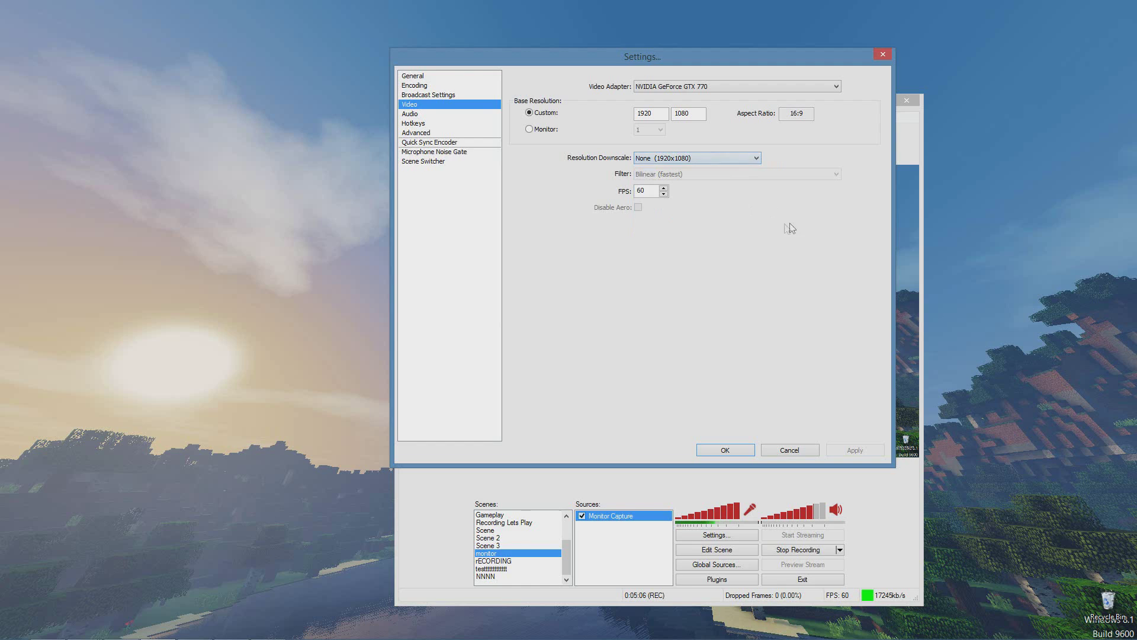
Check the FPS value, try a resolution downscale of 1.50 (1280x720), and set it back to None (1920x1080)
double_click(651, 194)
left_click(730, 159)
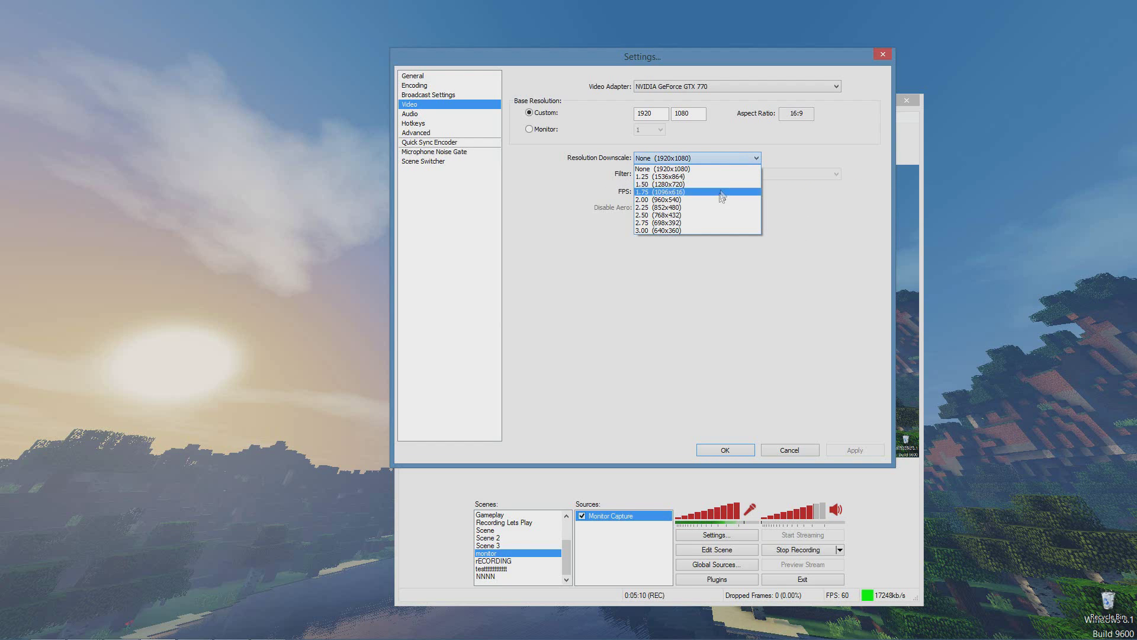
left_click(718, 185)
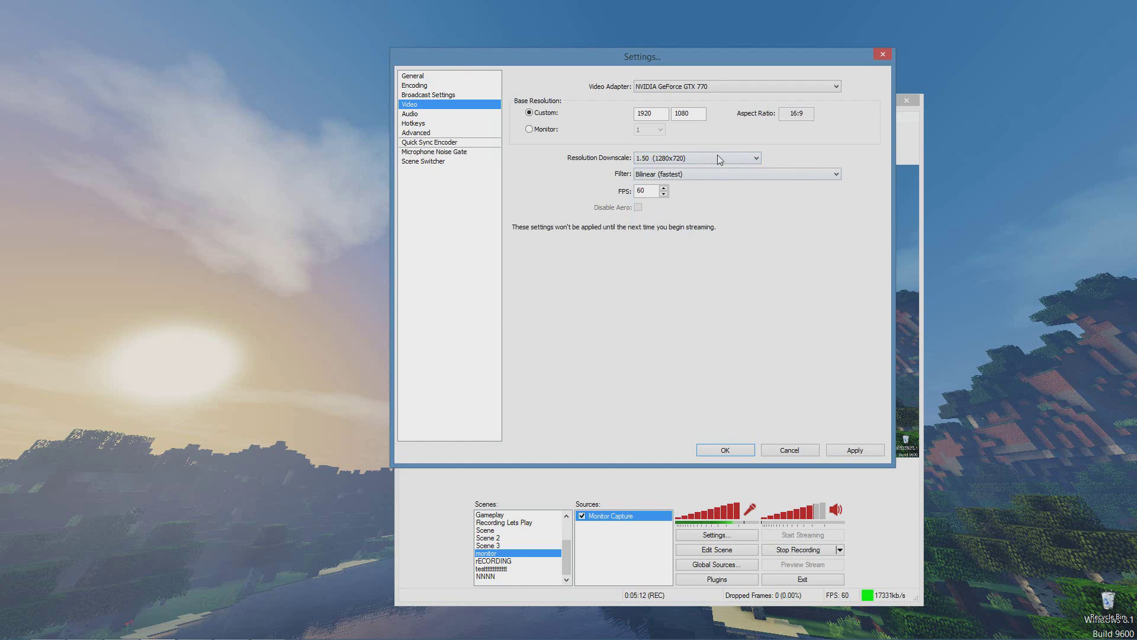
left_click(637, 191)
left_click(702, 157)
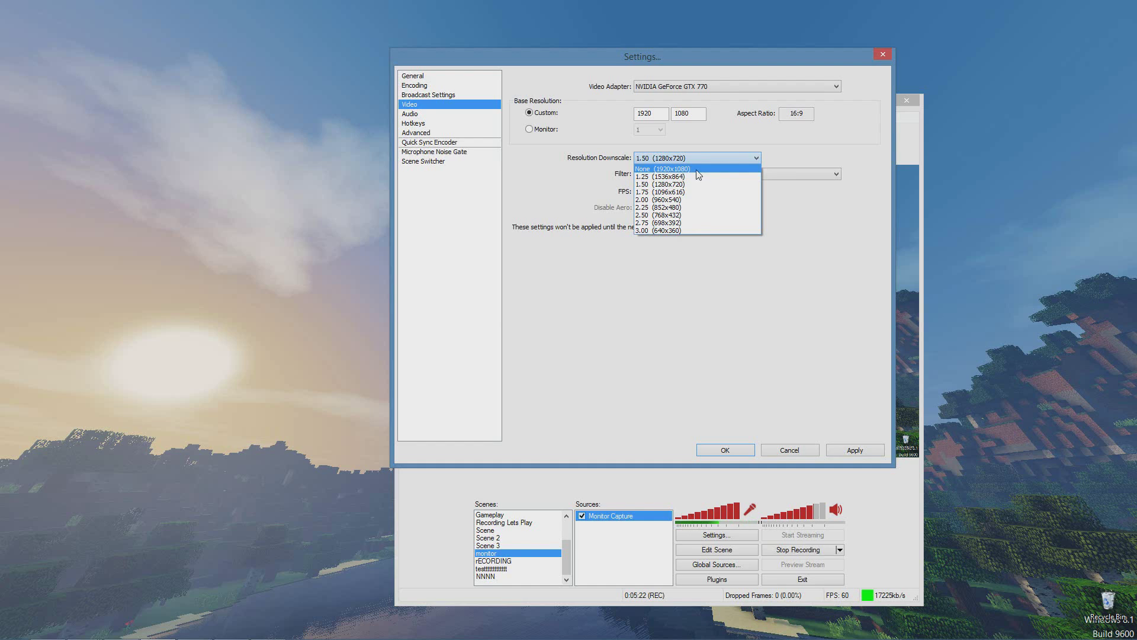
left_click(696, 170)
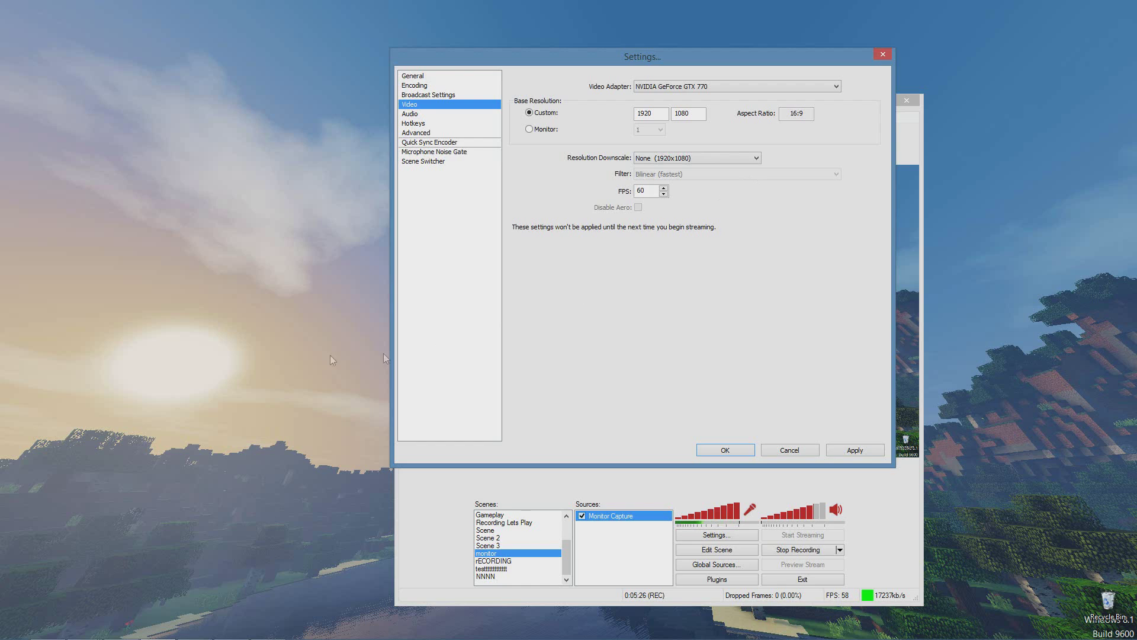
left_click_drag(167, 85, 330, 185)
left_click_drag(148, 238, 277, 194)
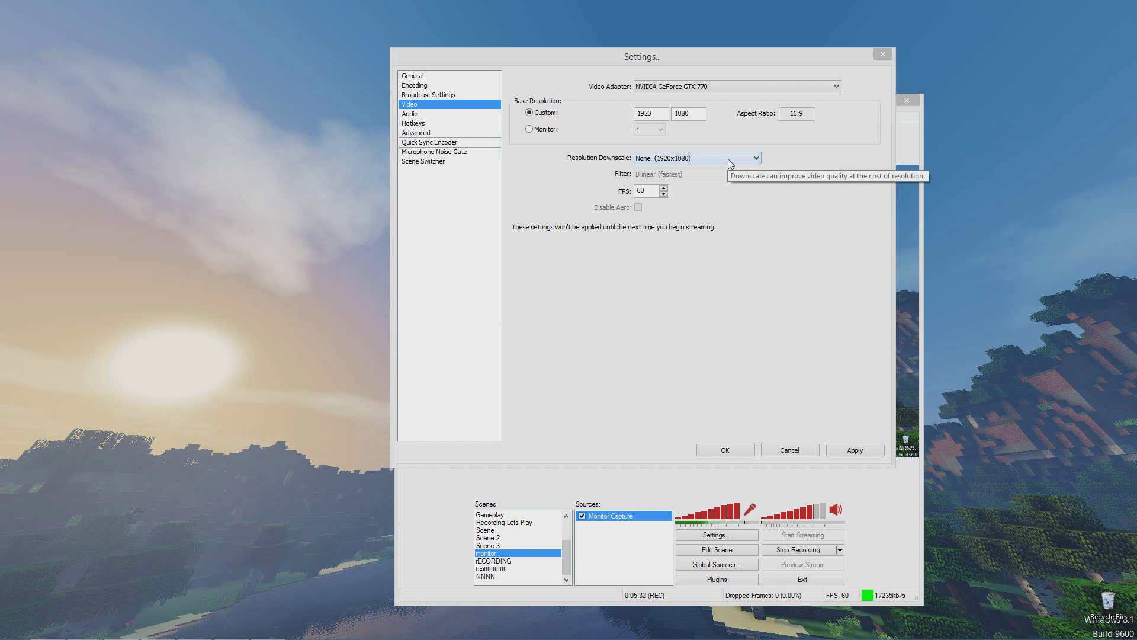
left_click(539, 162)
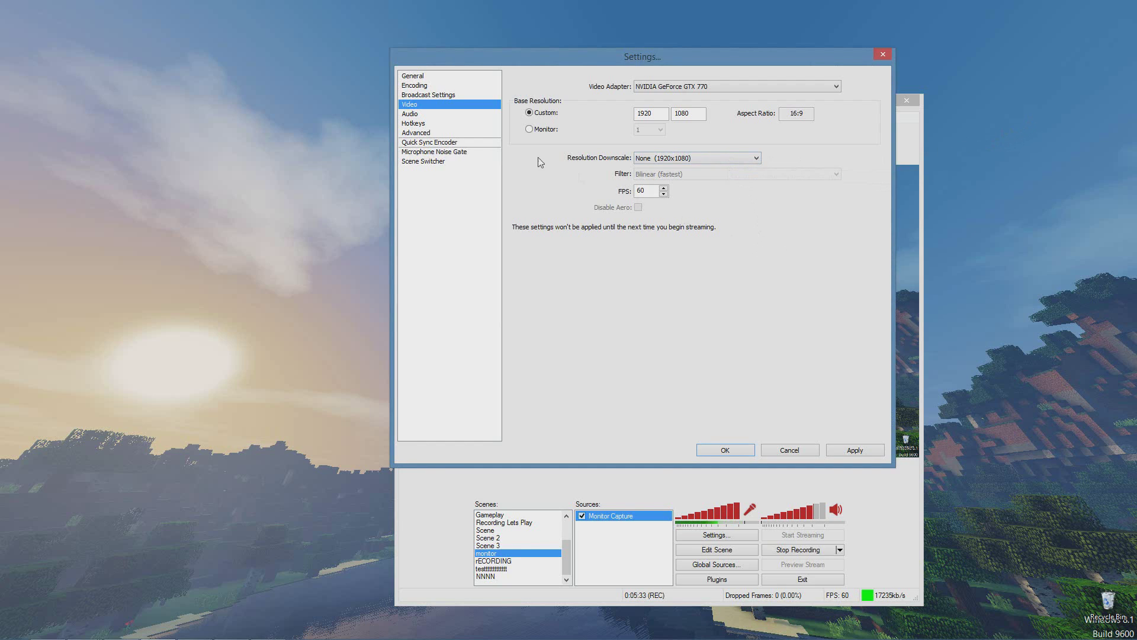
Open the audio settings without saving the video changes, and review the desktop audio device options
left_click(433, 114)
left_click(596, 363)
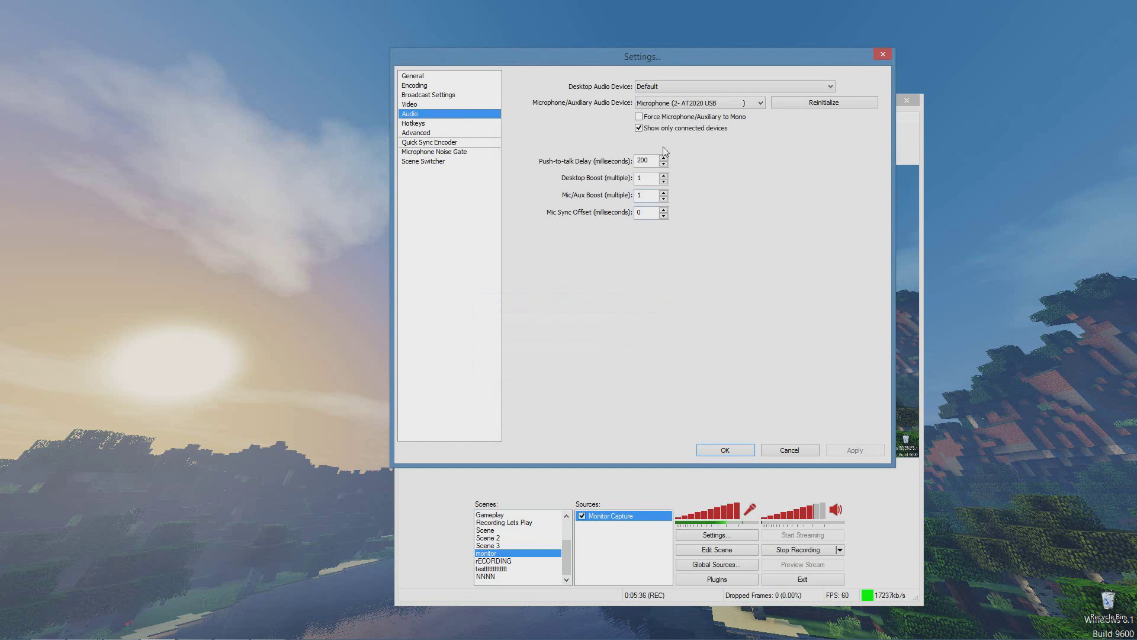
left_click(677, 84)
left_click(770, 141)
Open the Windows volume mixer, examine the volume levels of the headphones and the individual applications, and close it
left_click(1024, 629)
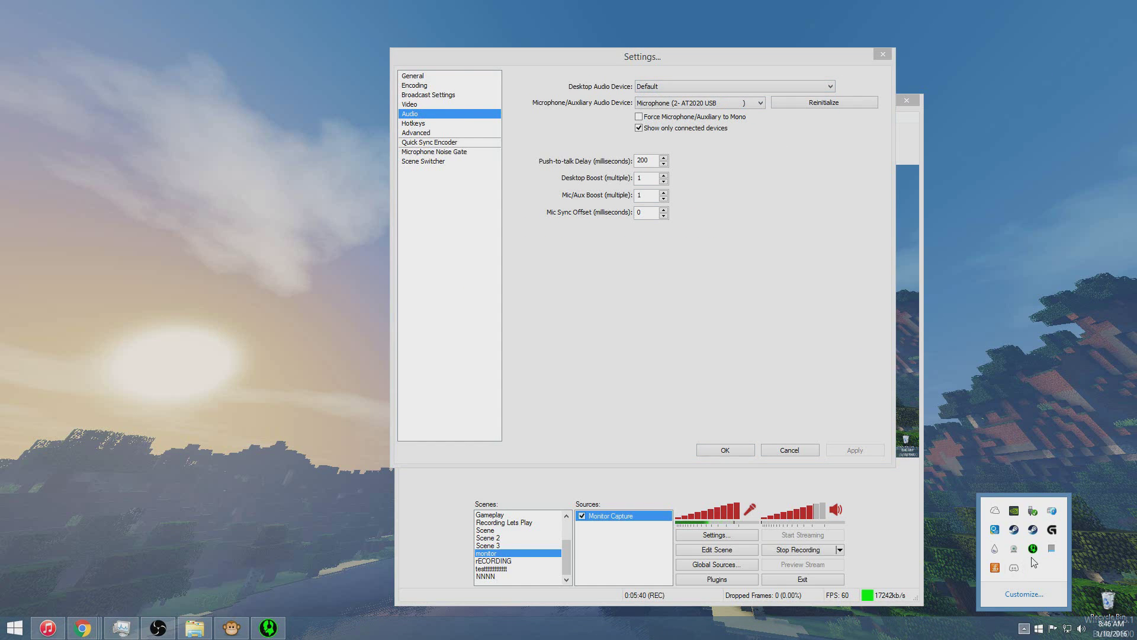
left_click(1081, 629)
left_click(1084, 594)
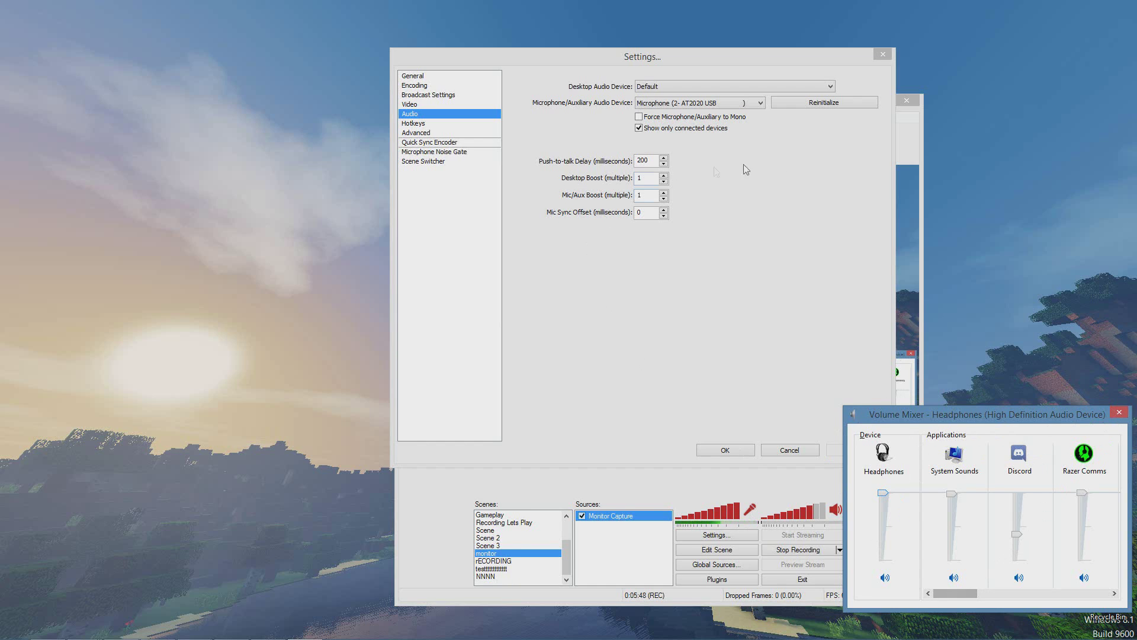
left_click(274, 255)
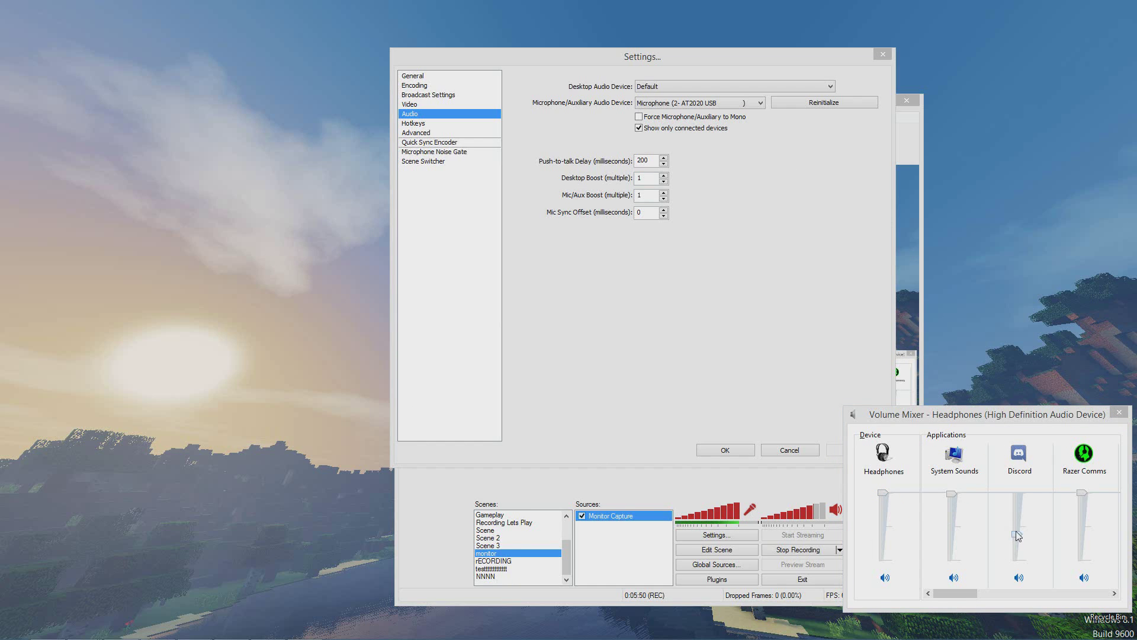
left_click(949, 491)
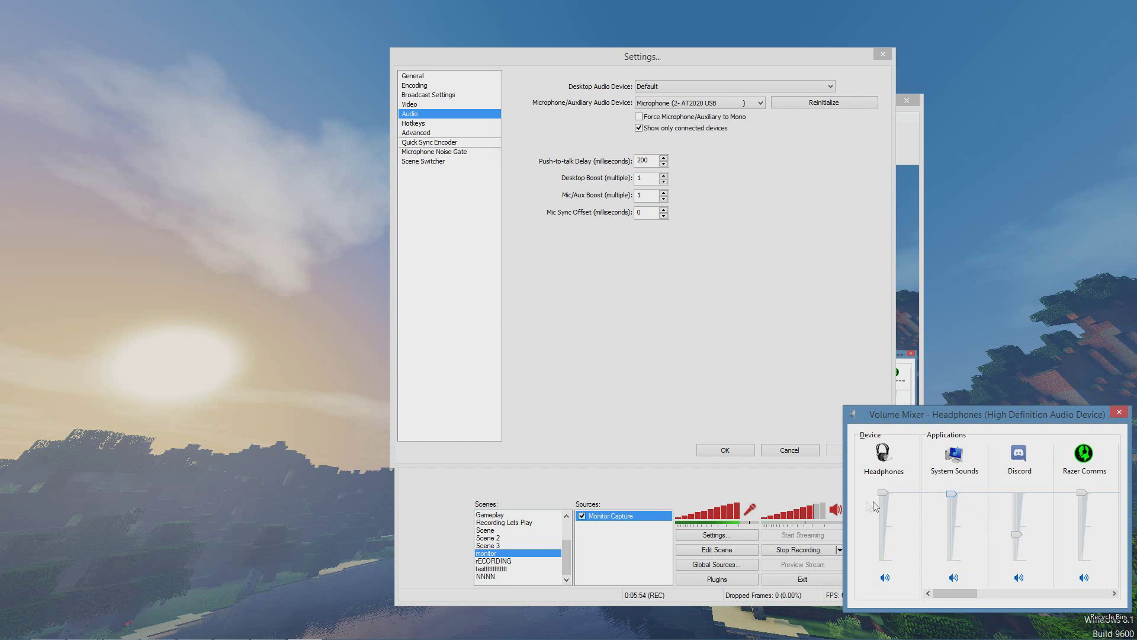
left_click(1118, 413)
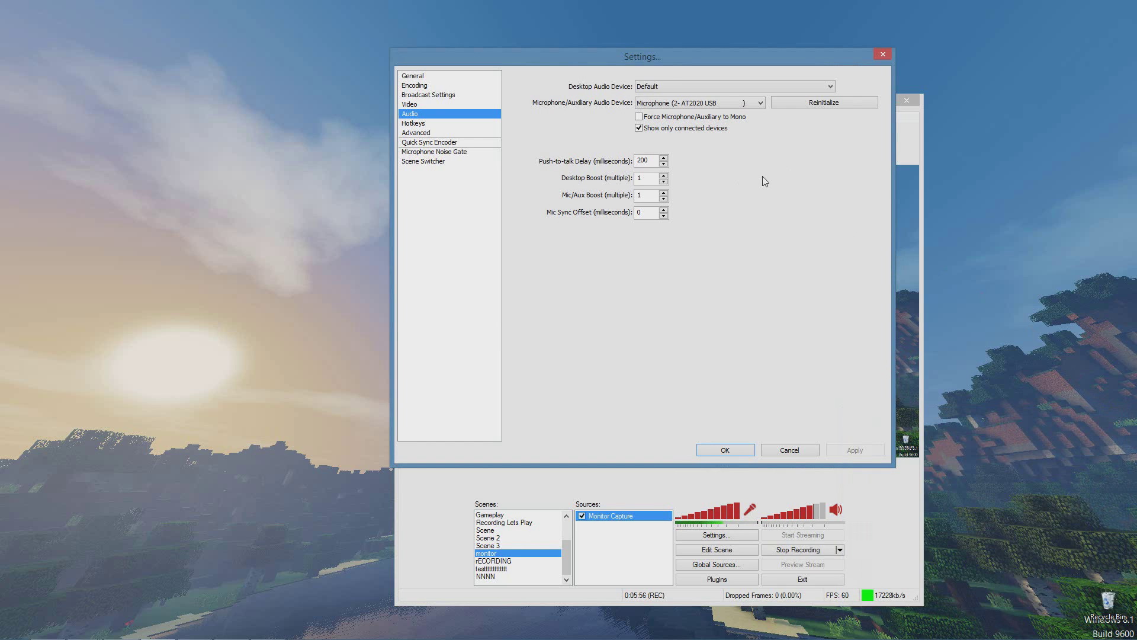
Review the available microphone and desktop audio devices without changing either selection
left_click(696, 104)
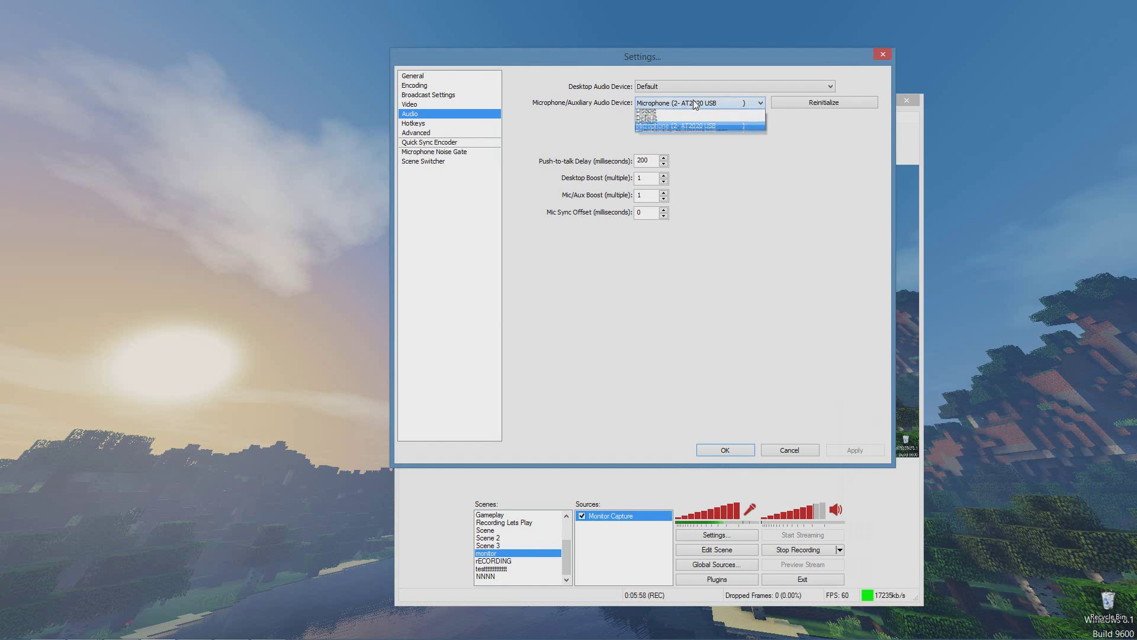
left_click(686, 101)
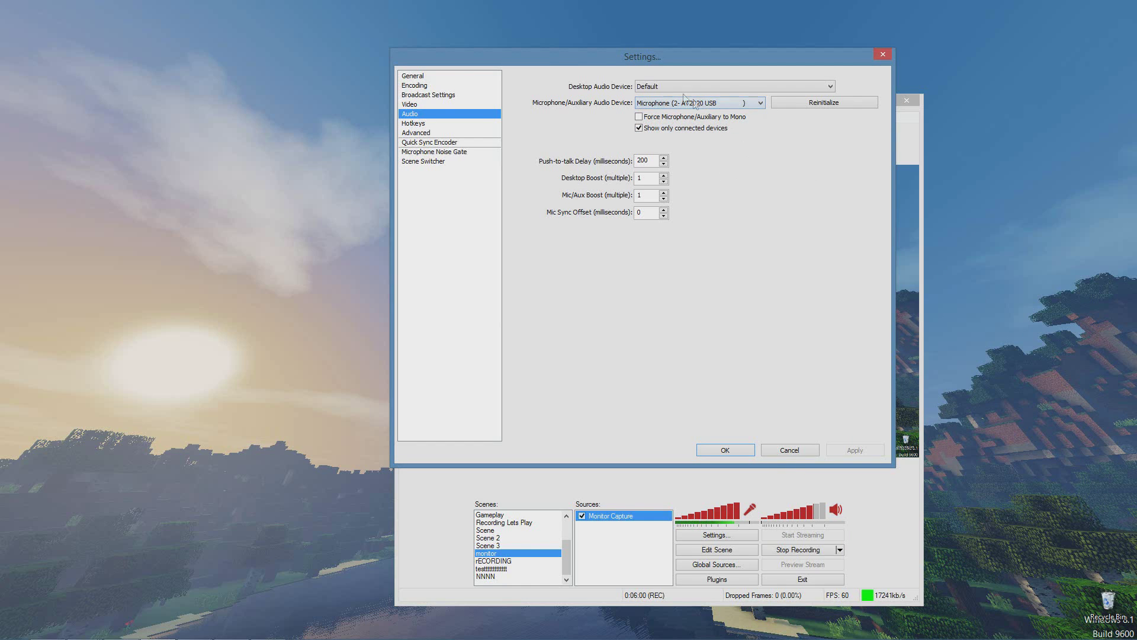
left_click(676, 88)
left_click(603, 88)
left_click(707, 105)
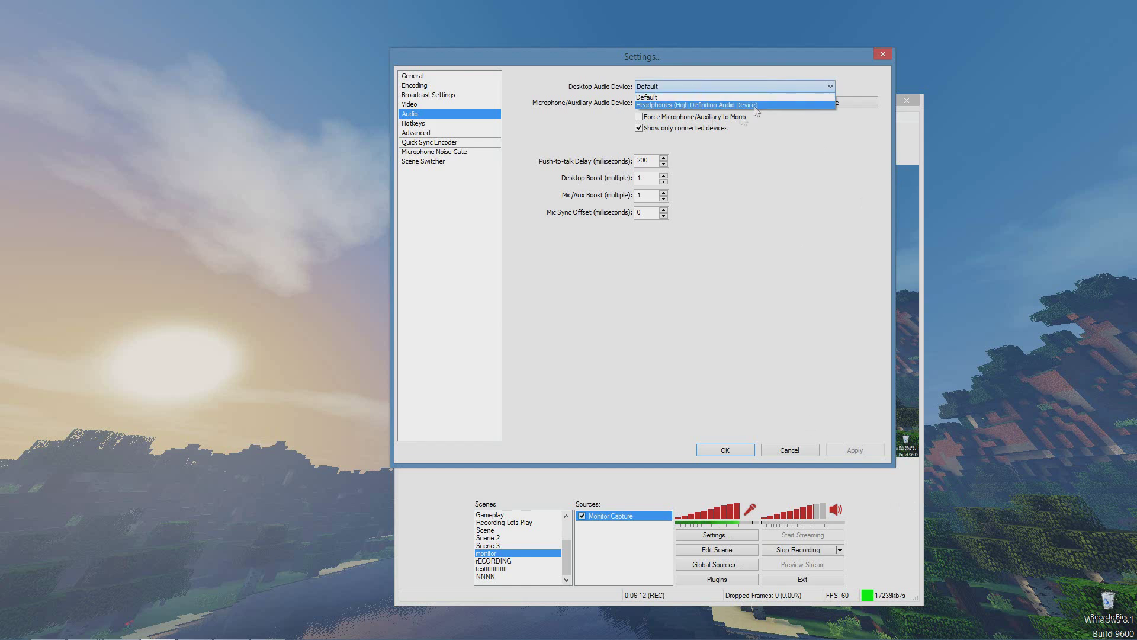
left_click(709, 91)
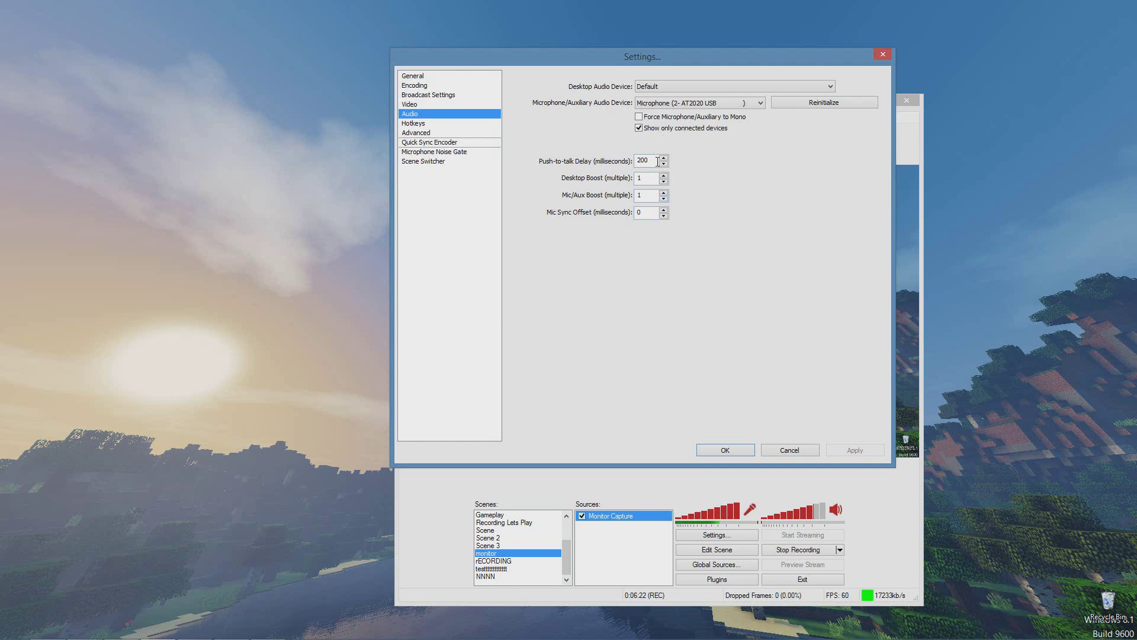
Try forcing the microphone to mono, turn the option off again, and check the microphone device and push-to-talk delay
left_click(639, 117)
left_click(640, 118)
left_click(687, 104)
left_click(644, 156)
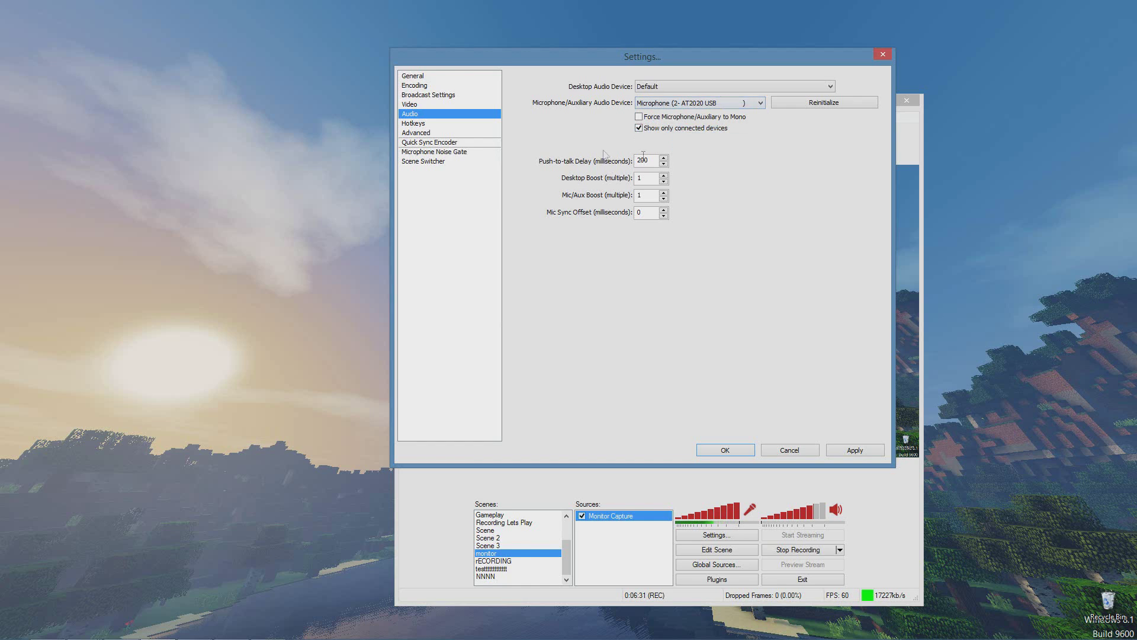
Review the hotkey settings without saving the audio changes, and examine the process priority class in the advanced settings
left_click(421, 126)
left_click(598, 368)
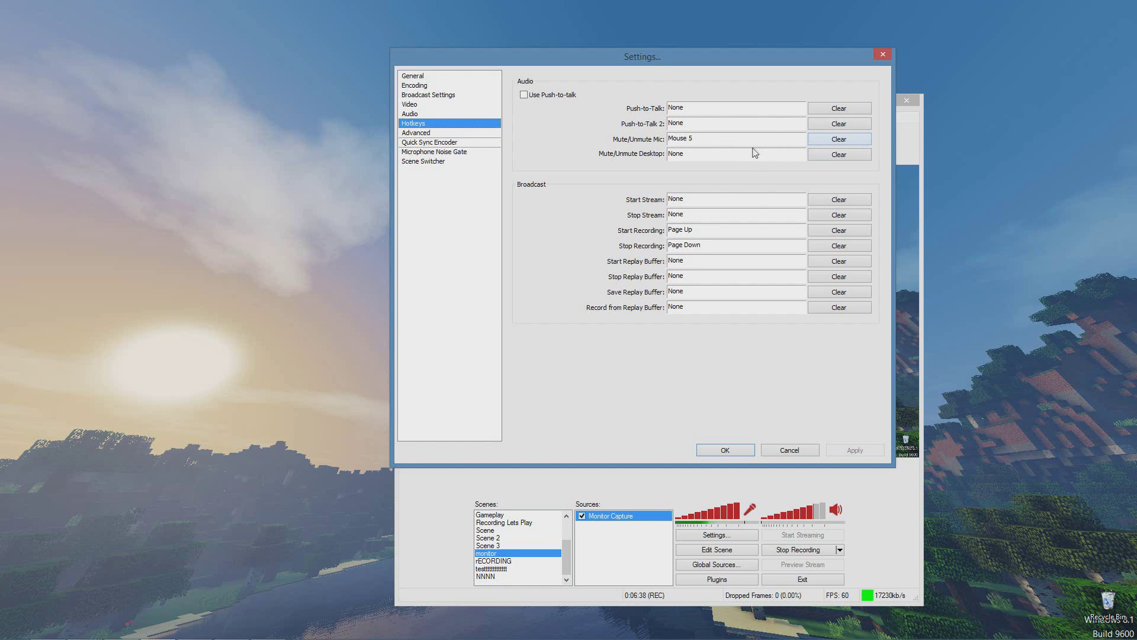
left_click(431, 133)
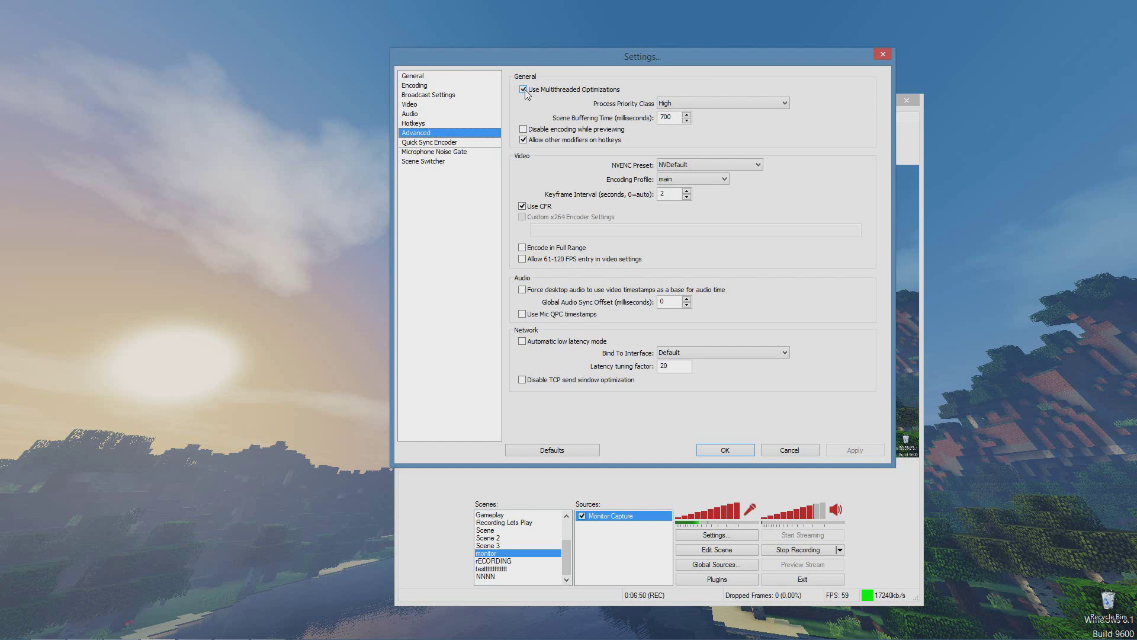
left_click(690, 103)
left_click(747, 178)
In Task Manager, inspect the priority options of the OBS.exe process, and put the window away without changing them
key("ctrl+shift+Escape")
left_click_drag(36, 145, 350, 143)
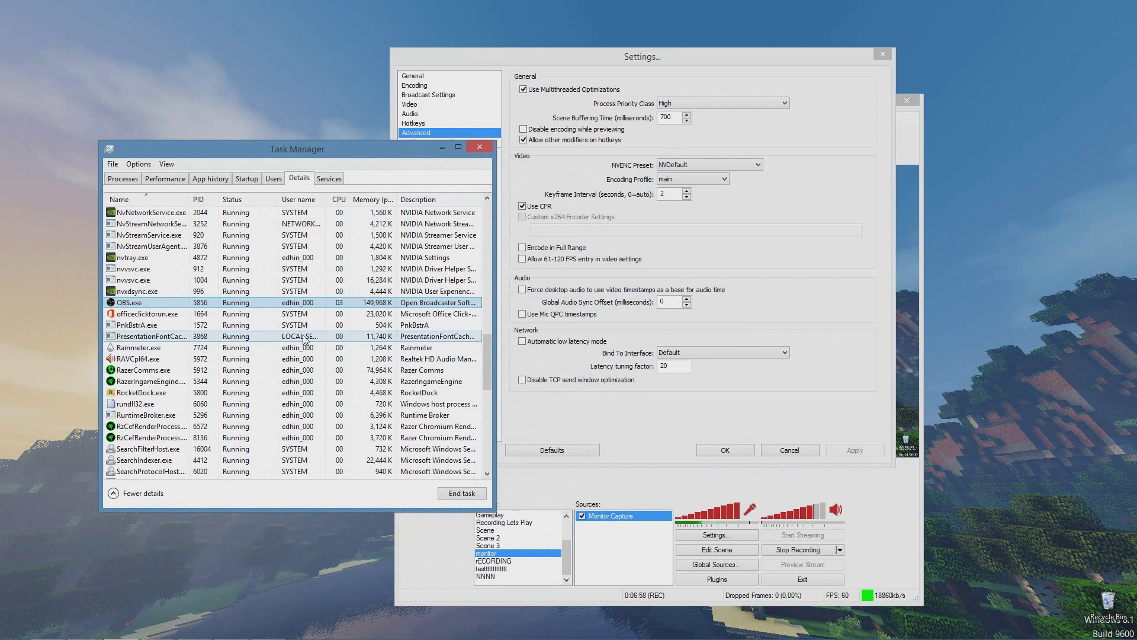
right_click(323, 302)
mouse_move(365, 343)
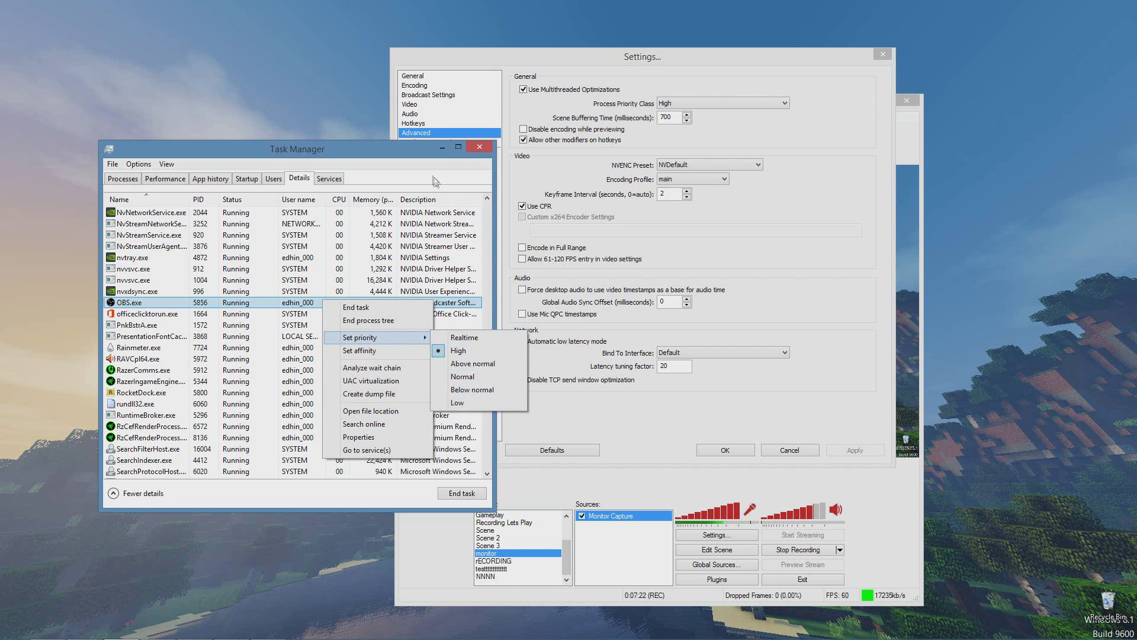
left_click(446, 150)
left_click(444, 150)
Examine the scene buffering time, the NVENC presets and the encoding profile in the advanced settings
double_click(668, 117)
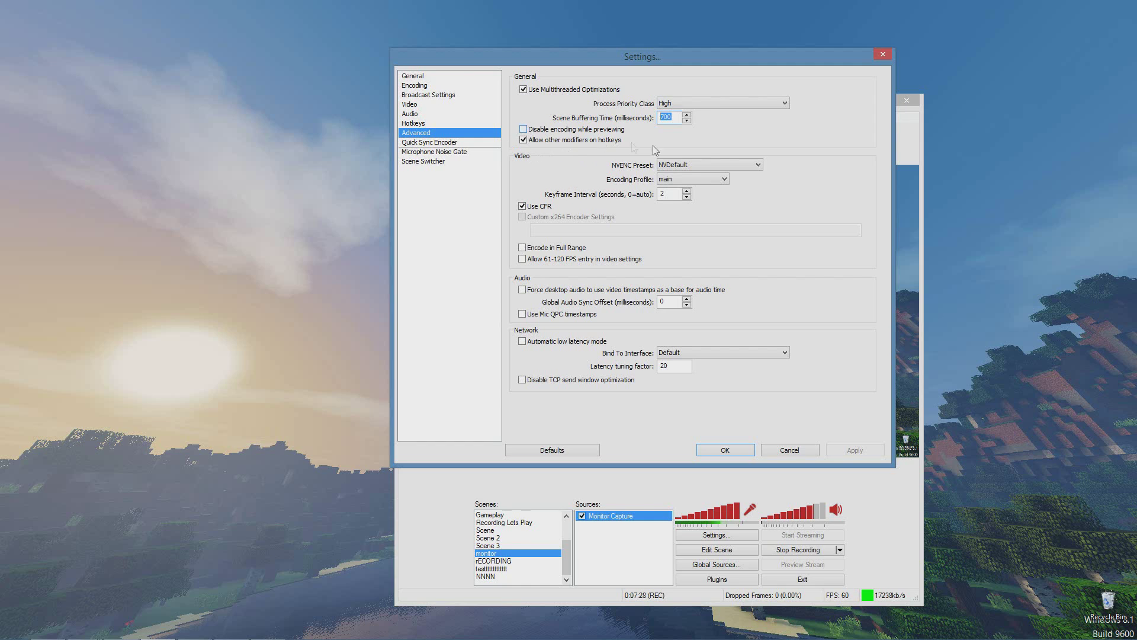
left_click(701, 165)
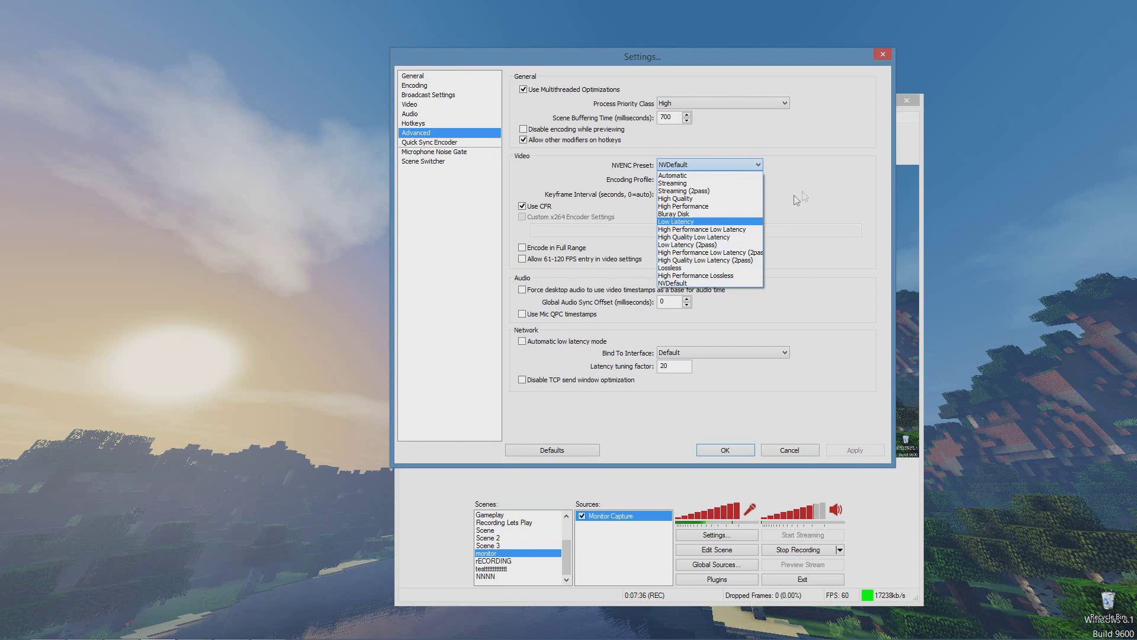
key("Escape")
left_click(714, 183)
left_click(704, 188)
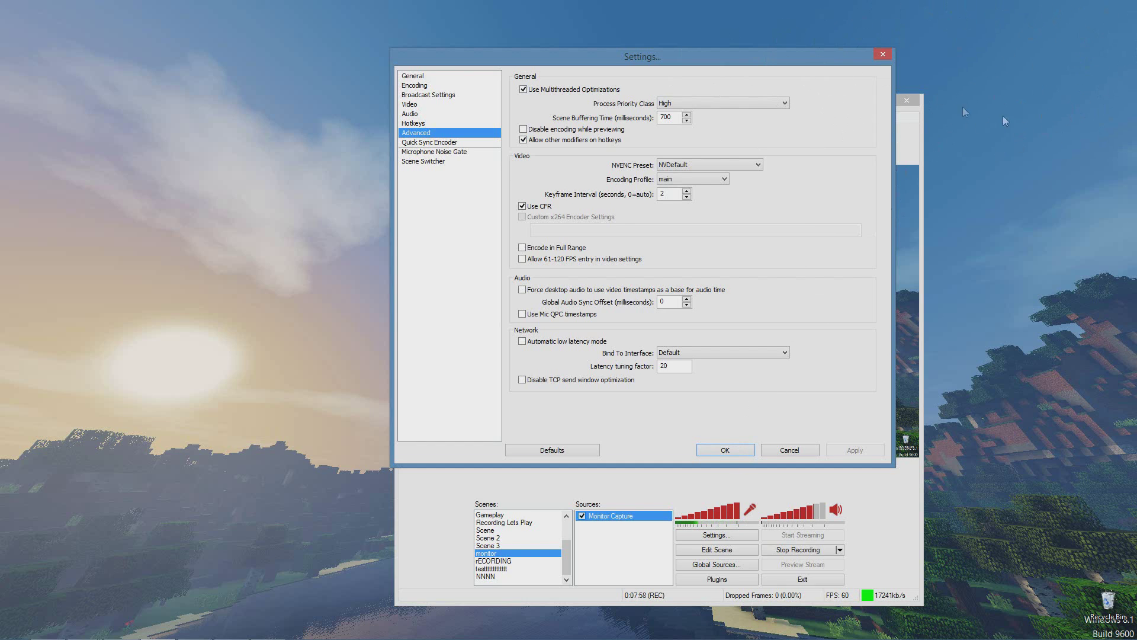
Revisit the general, broadcast and video settings, and return to the encoding settings
left_click(439, 76)
left_click(456, 95)
left_click(442, 104)
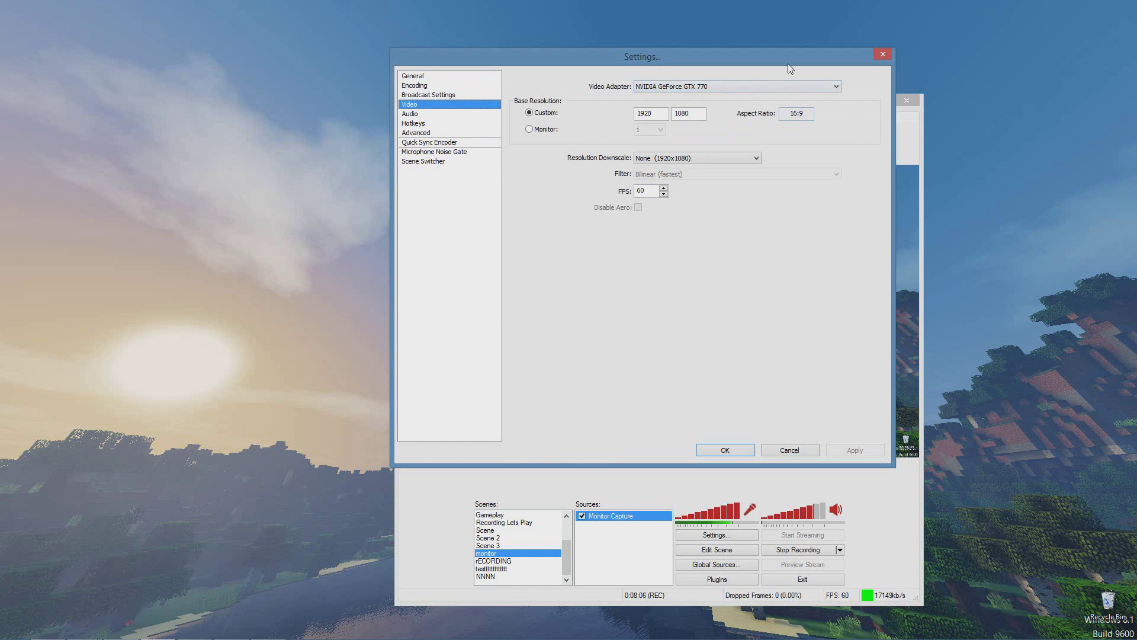
left_click(457, 96)
left_click(445, 86)
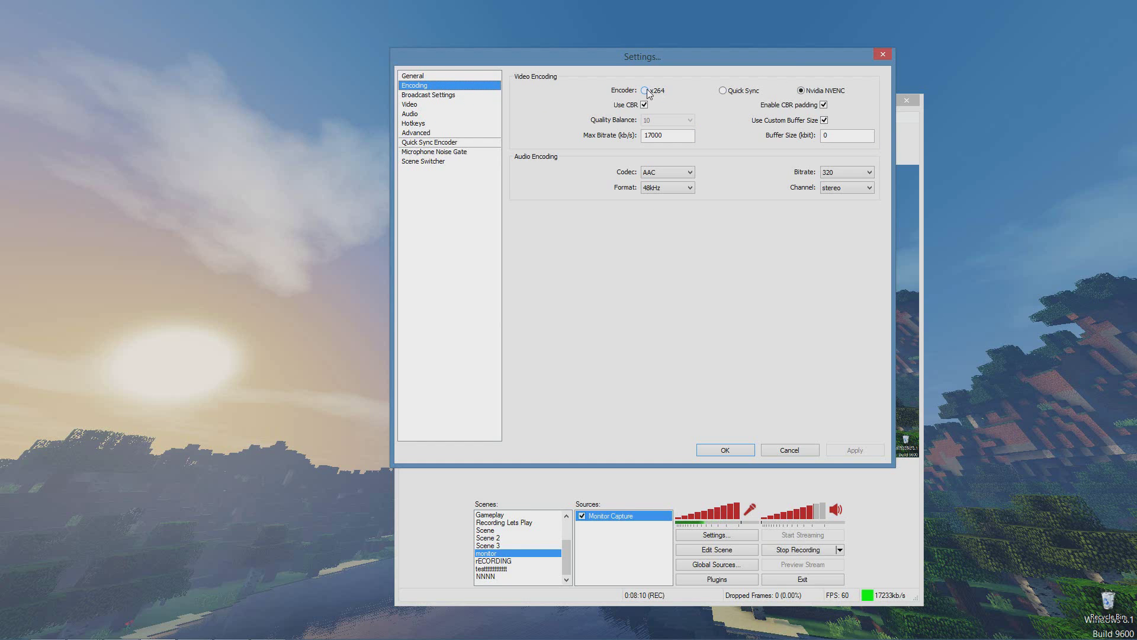
Try the x264 encoder, switch CBR off and on again, and highlight the max bitrate value
left_click(645, 90)
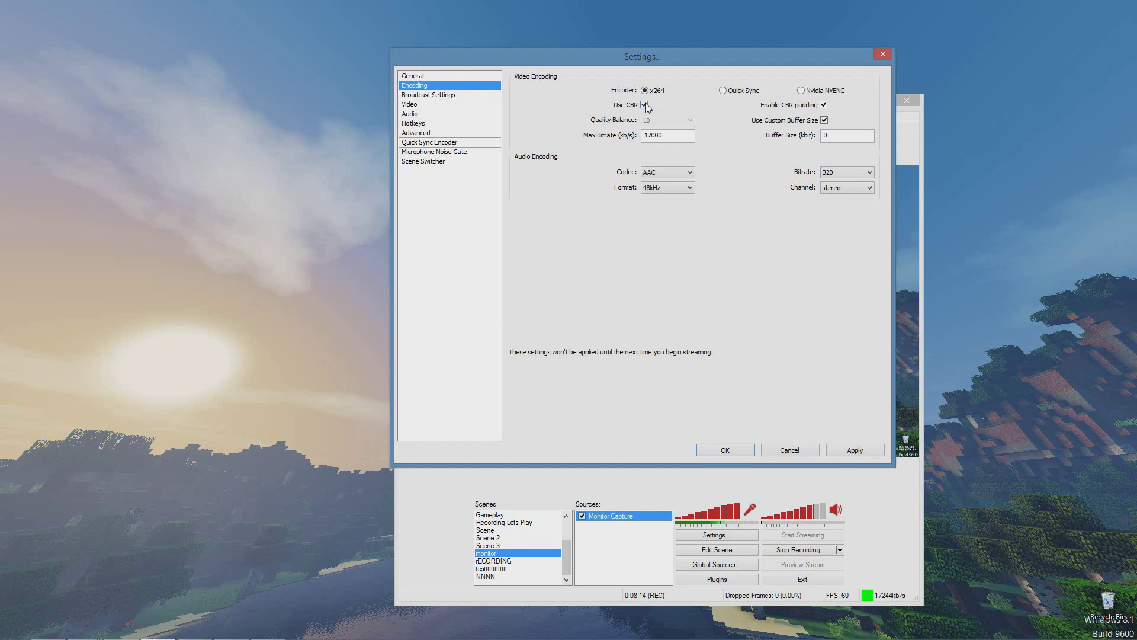
left_click(645, 106)
left_click(645, 106)
double_click(657, 136)
key("End")
double_click(695, 135)
left_click_drag(695, 135, 631, 124)
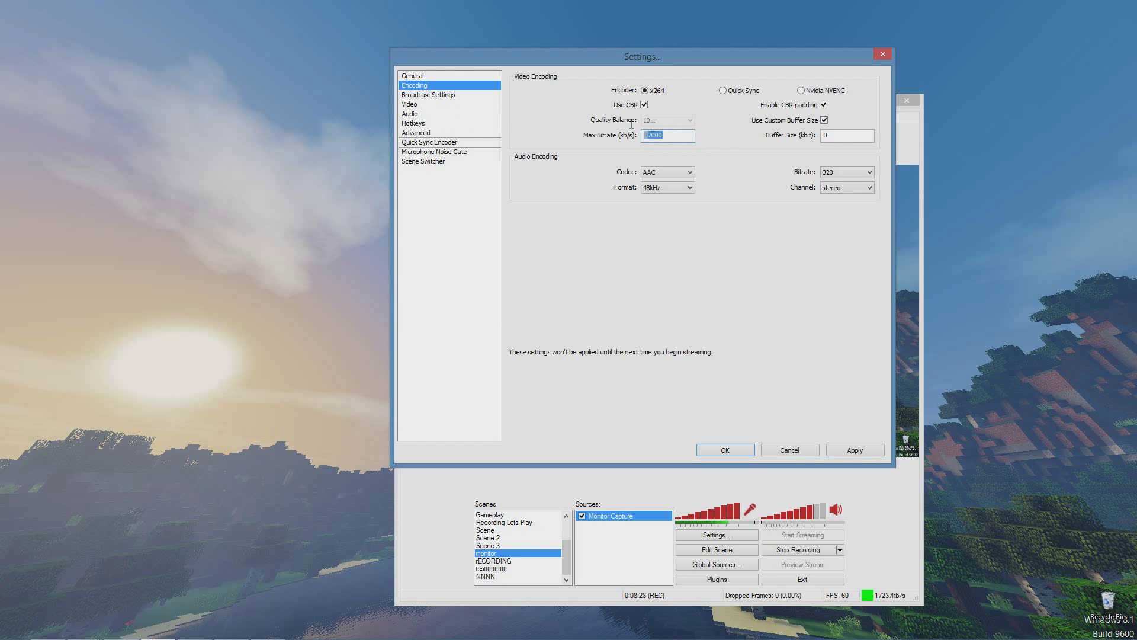
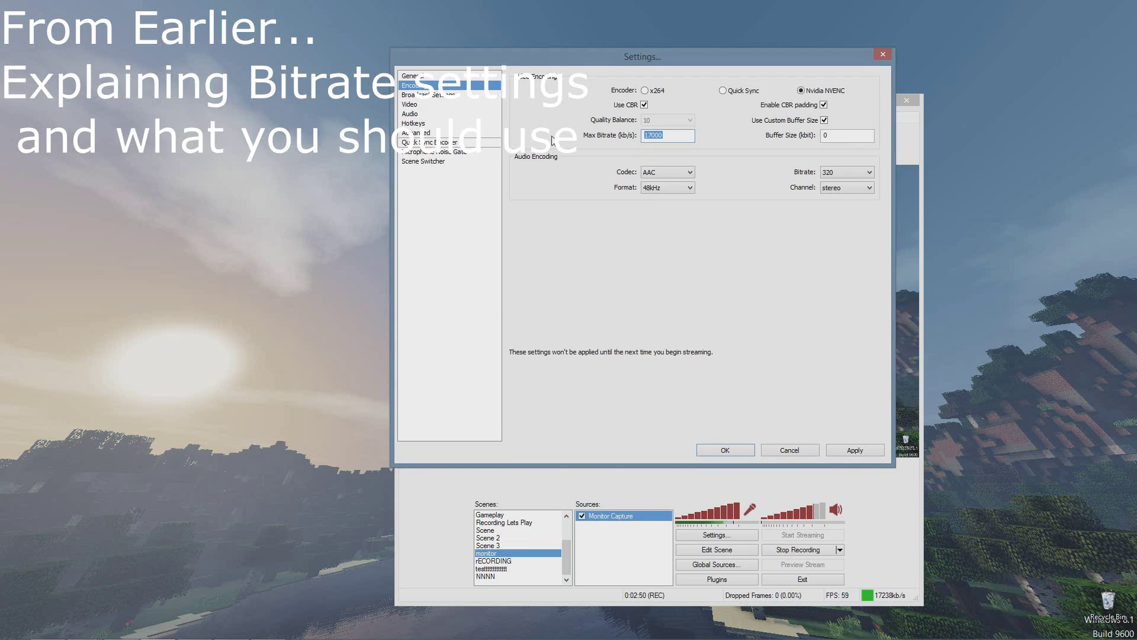
Clear the max bitrate and try a value of 17000 kb/s
type("12")
key("BackSpace")
key("BackSpace")
key("BackSpace")
key("BackSpace")
key("BackSpace")
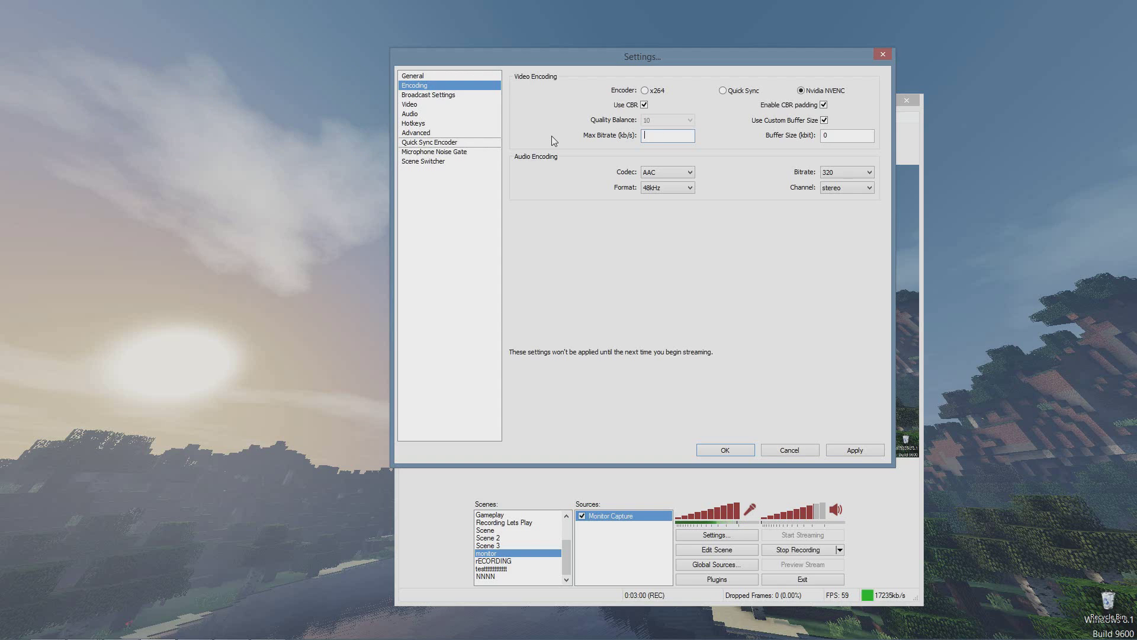
type("17000")
key("BackSpace")
key("BackSpace")
key("BackSpace")
key("BackSpace")
Try max bitrates of 25000 and 35000 kb/s
type("25000")
key("BackSpace")
key("BackSpace")
key("BackSpace")
key("BackSpace")
type("35000")
key("BackSpace")
key("BackSpace")
key("BackSpace")
key("BackSpace")
Try max bitrates of 1500 and 20000 kb/s, and clear the value again
type("1500")
key("BackSpace")
key("BackSpace")
key("BackSpace")
key("BackSpace")
type("20000")
key("BackSpace")
key("BackSpace")
key("BackSpace")
key("BackSpace")
key("BackSpace")
Open the broadcast settings without saving the encoding changes, try the Live Stream mode, and return to File Output Only
left_click(446, 98)
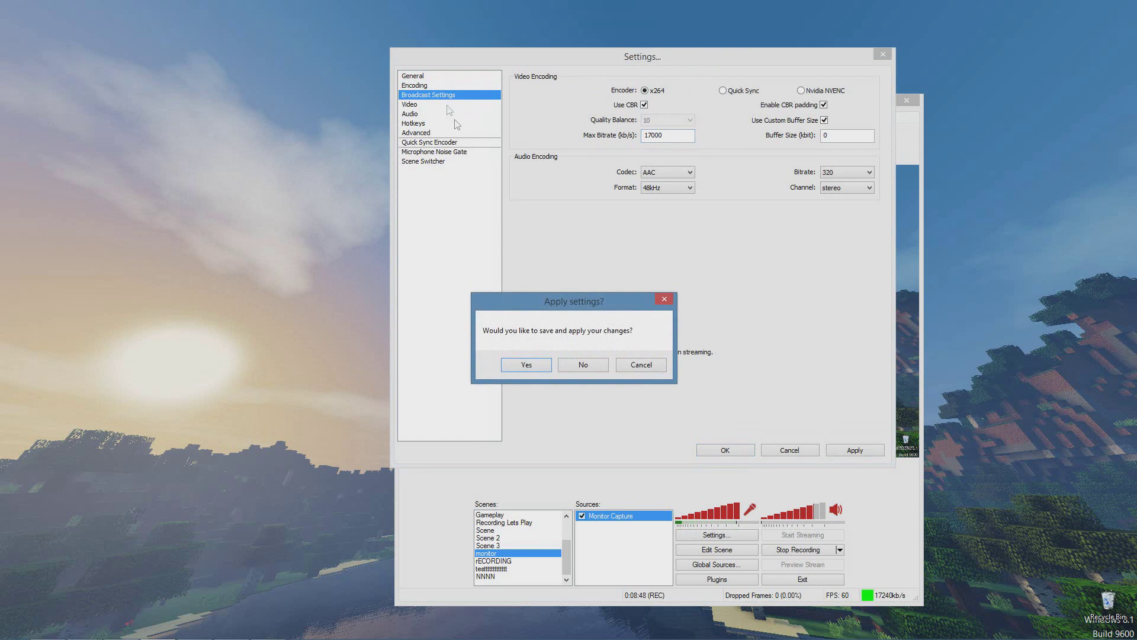
left_click(581, 363)
left_click(706, 87)
left_click(713, 102)
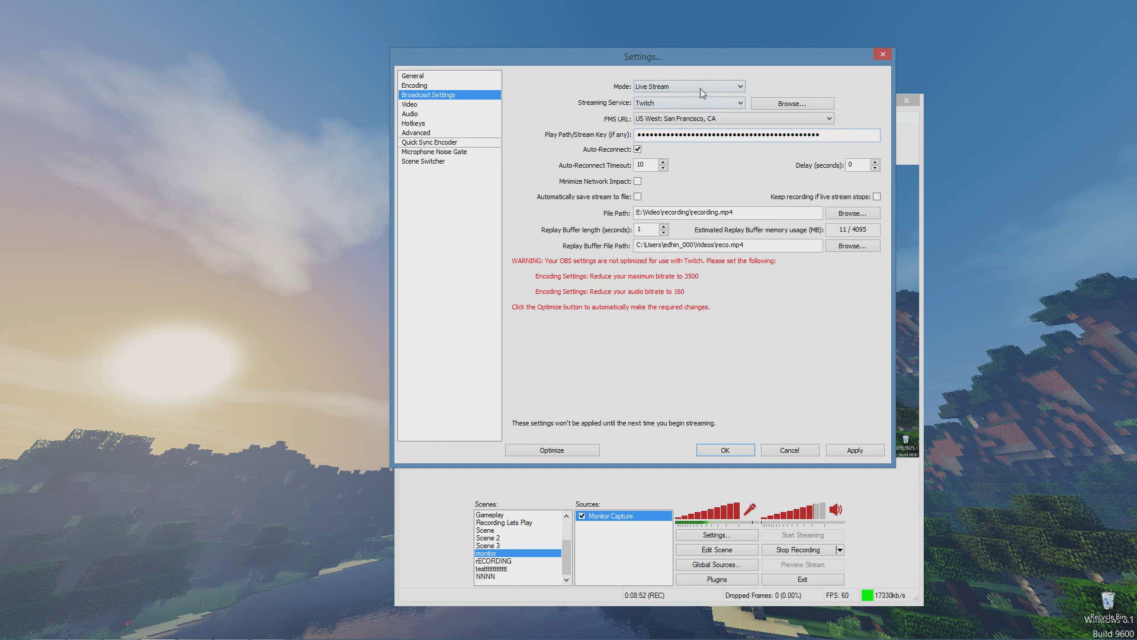
left_click(700, 87)
left_click(706, 103)
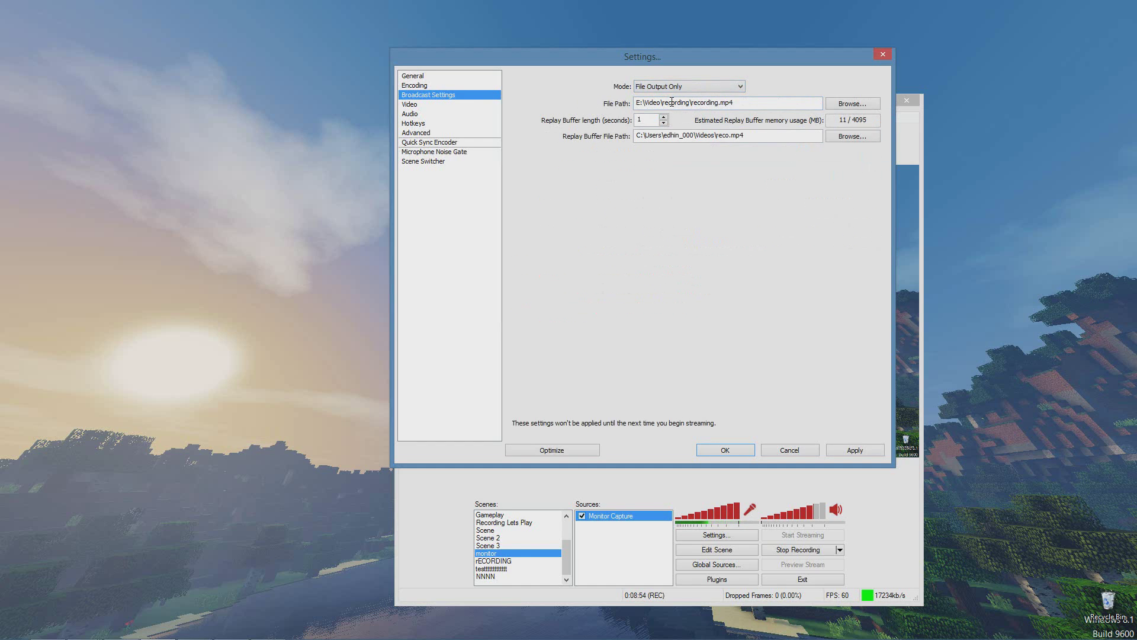
Browse the recording folder for the file path without choosing a new file, and open the video settings
left_click(836, 105)
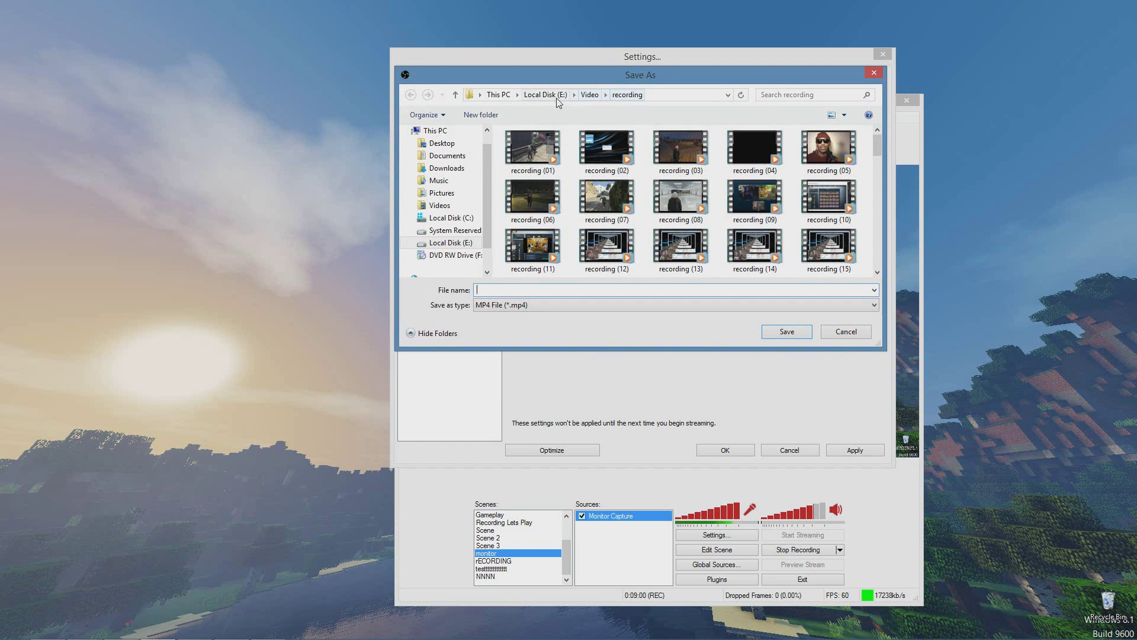
left_click(873, 74)
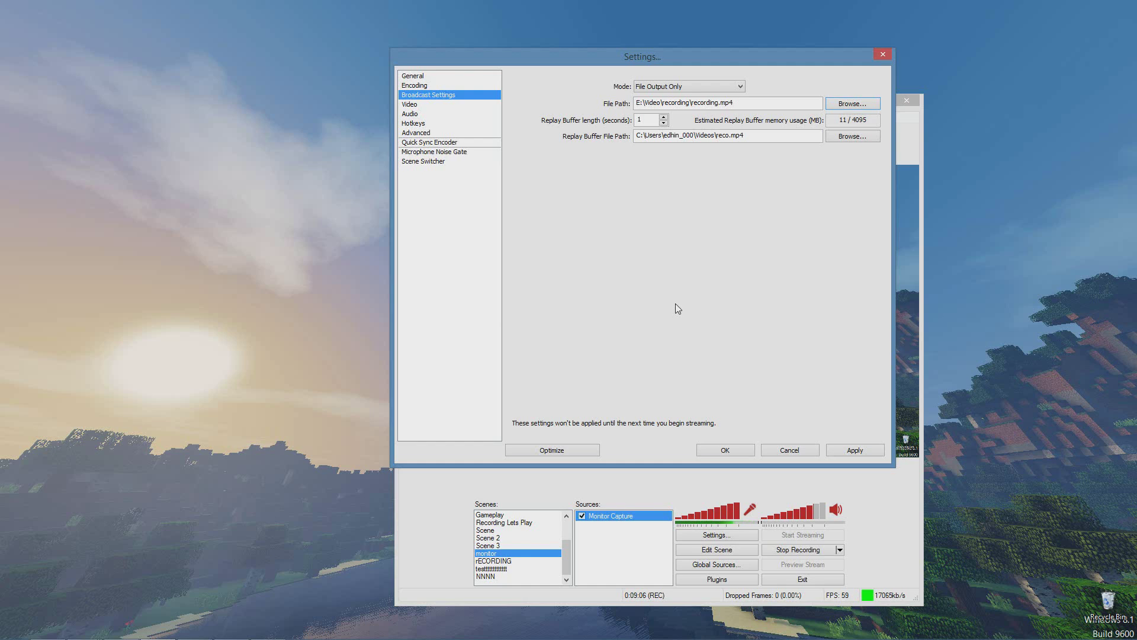
left_click(433, 104)
left_click(598, 364)
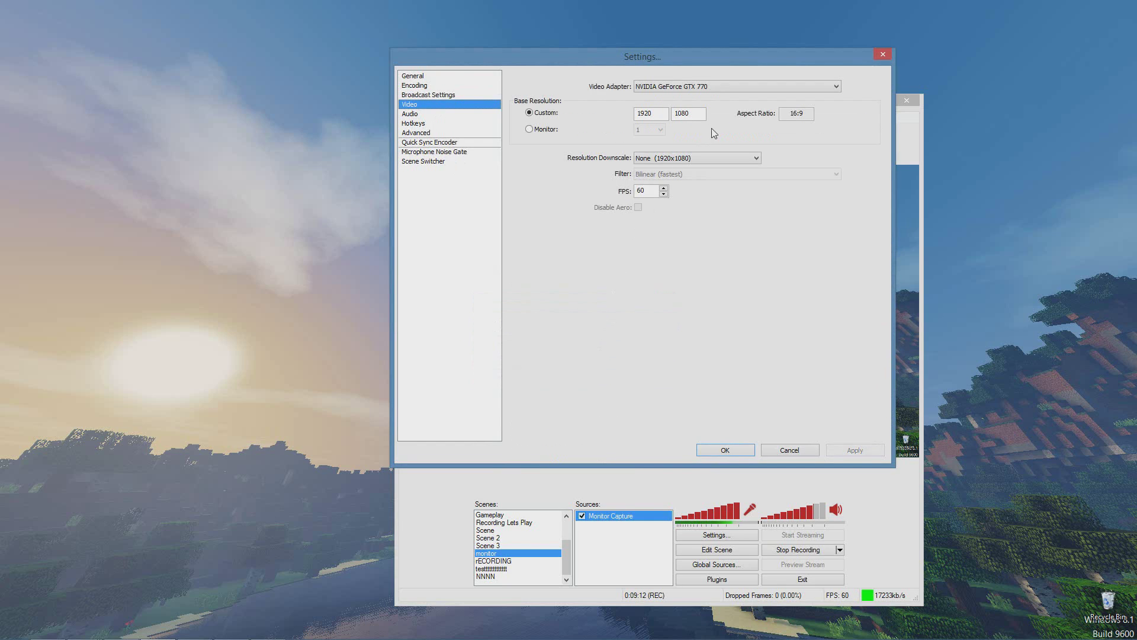
Choose Intel(R) HD Graphics 4600 as the video adapter and check the custom base resolution
left_click(716, 90)
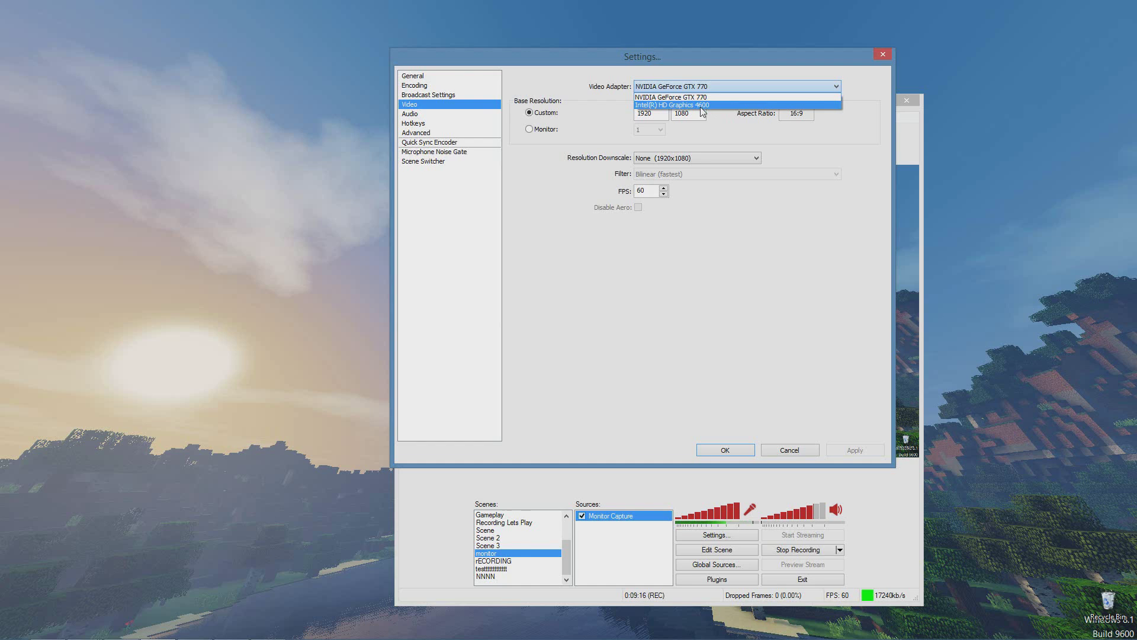
left_click(733, 105)
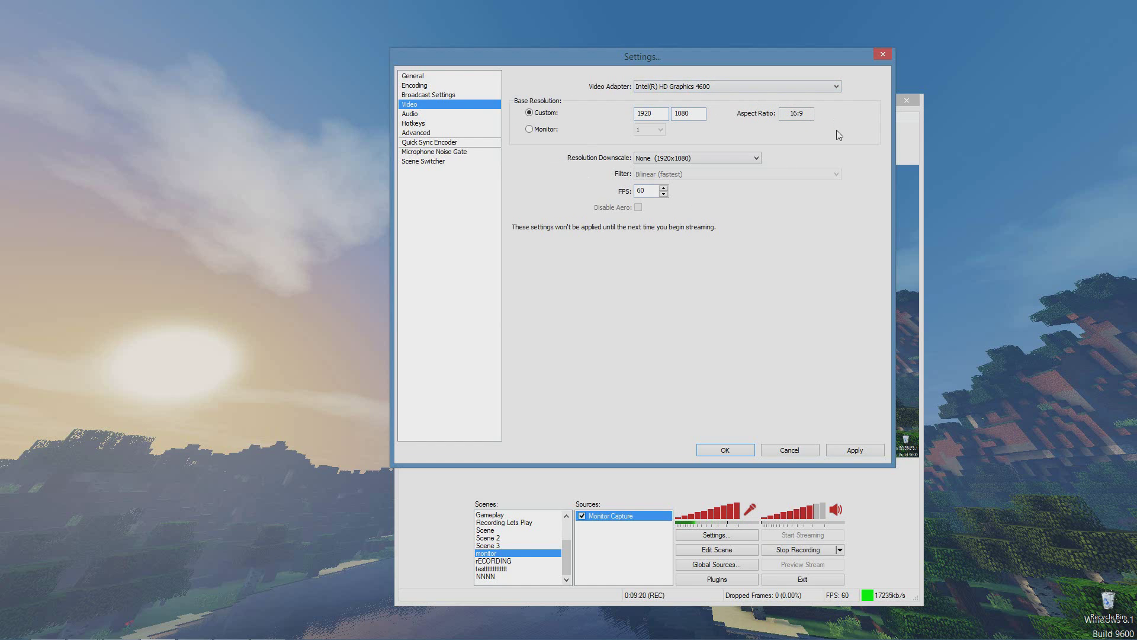
double_click(650, 113)
double_click(813, 117)
Review the resolution downscale options, try 1.50 (1280x720), and return the downscale to None (1920x1080)
left_click(695, 162)
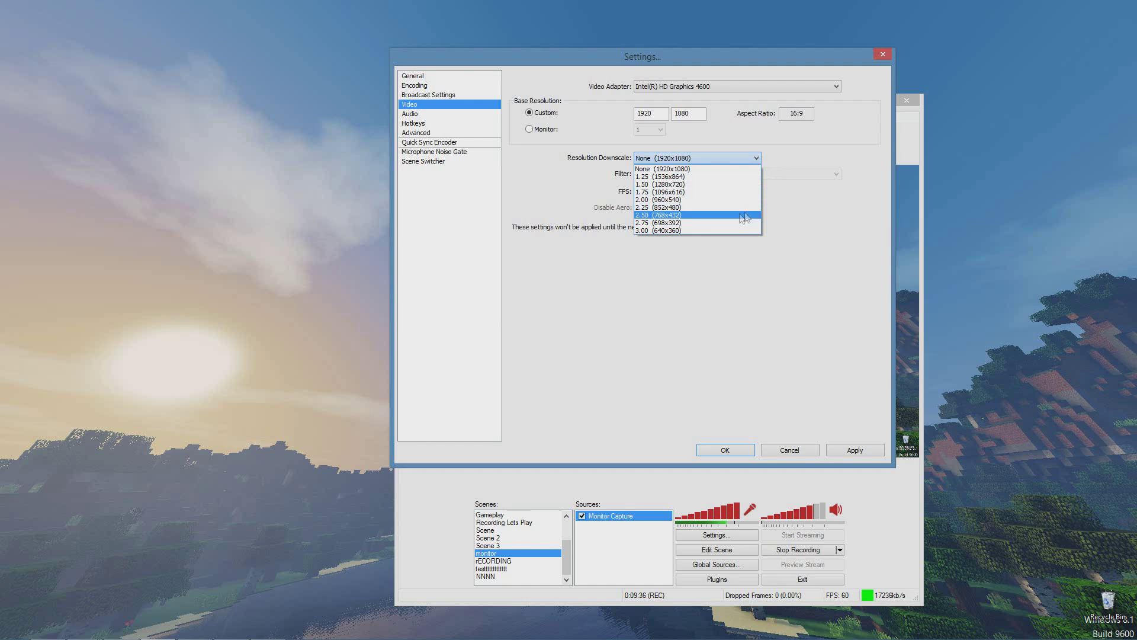
left_click(756, 158)
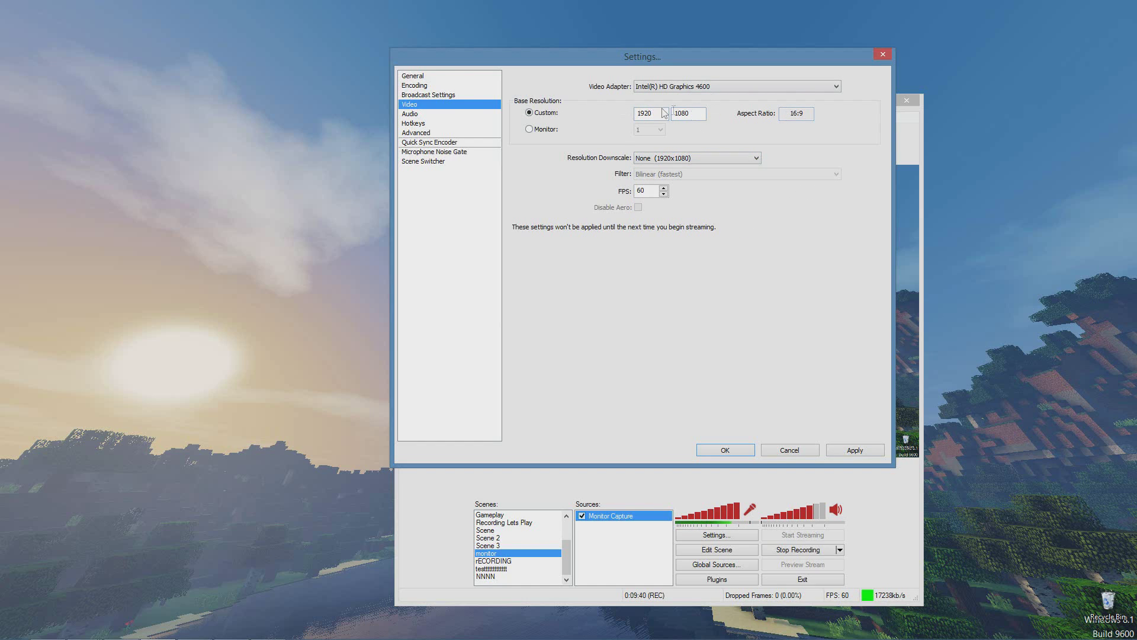
left_click_drag(652, 113, 690, 113)
left_click(684, 158)
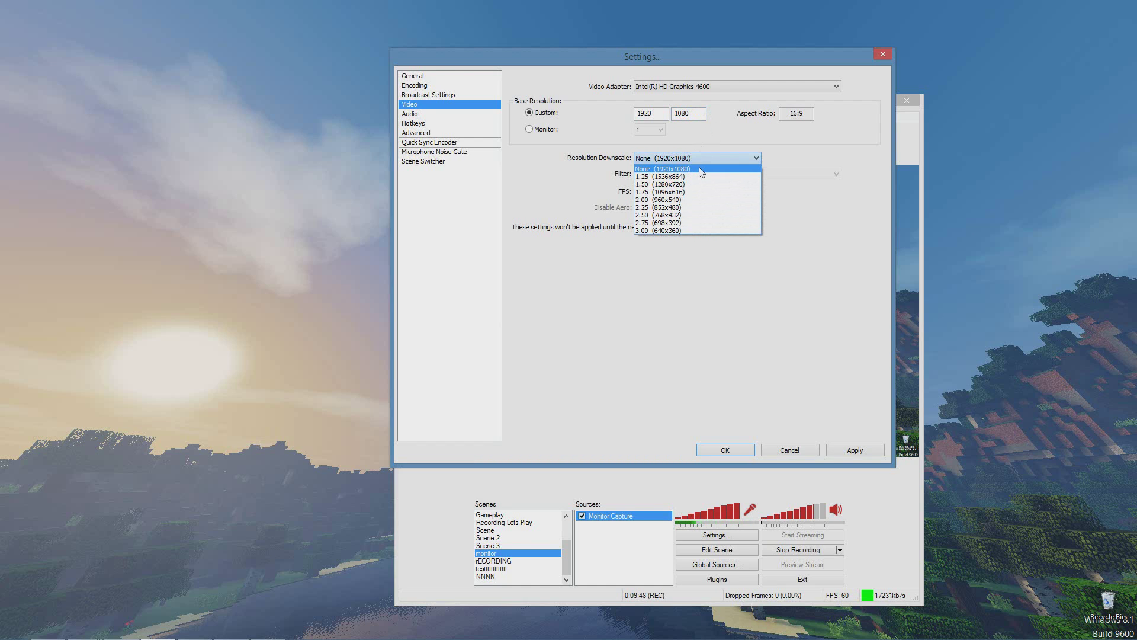
left_click(740, 160)
left_click(705, 156)
left_click(658, 185)
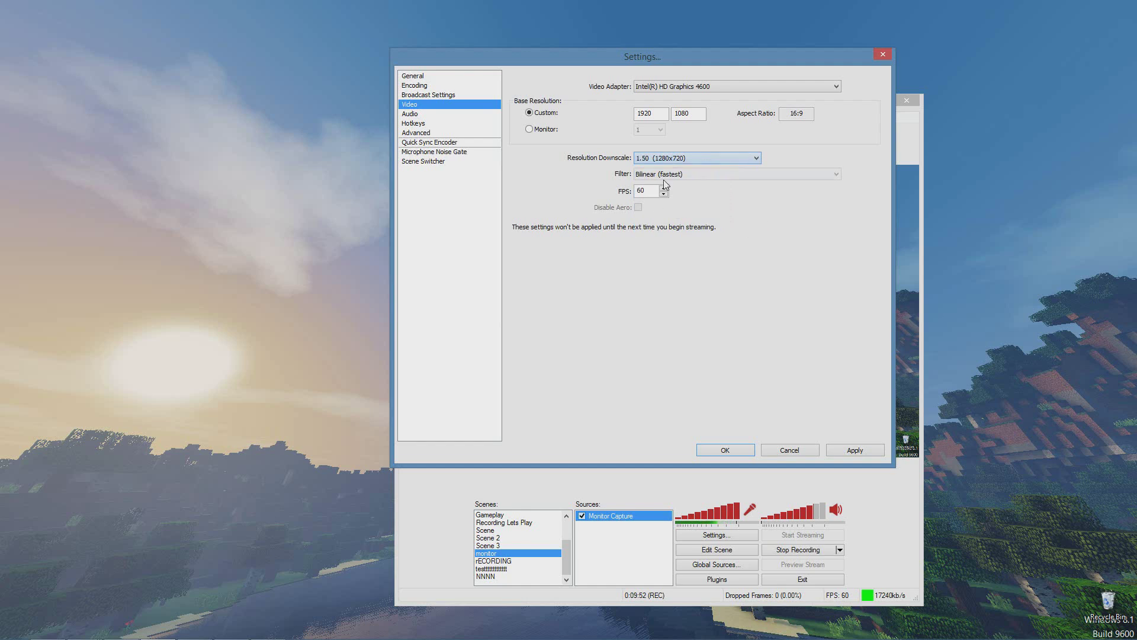
left_click(716, 157)
left_click(705, 169)
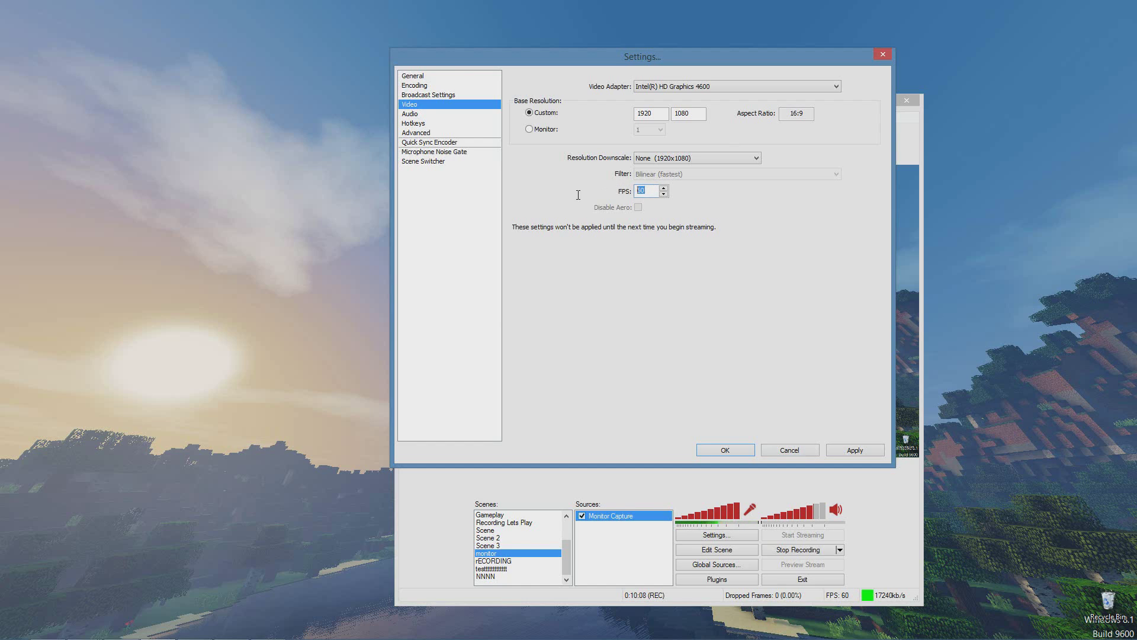
Try 30 as the video FPS value, stepping it down and back up once
double_click(644, 192)
left_click_drag(644, 191, 640, 185)
left_click(645, 191)
left_click(663, 194)
left_click(664, 188)
Open the audio settings and review the desktop audio device options, keeping Default selected
left_click(448, 113)
left_click(585, 363)
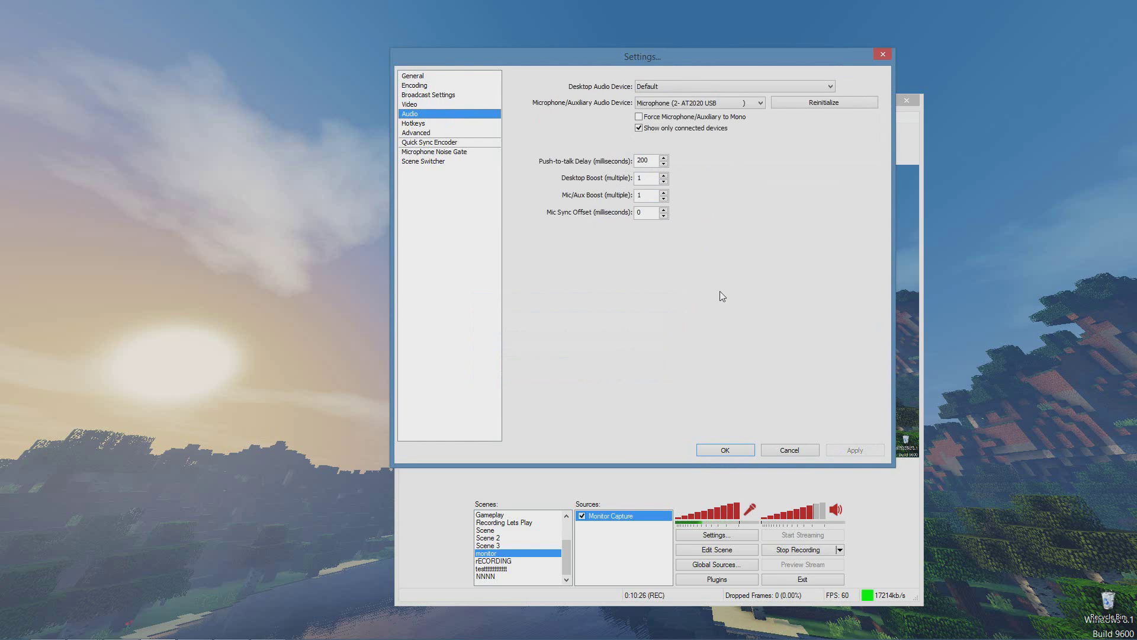
left_click(677, 88)
left_click(675, 97)
left_click(742, 88)
left_click(794, 205)
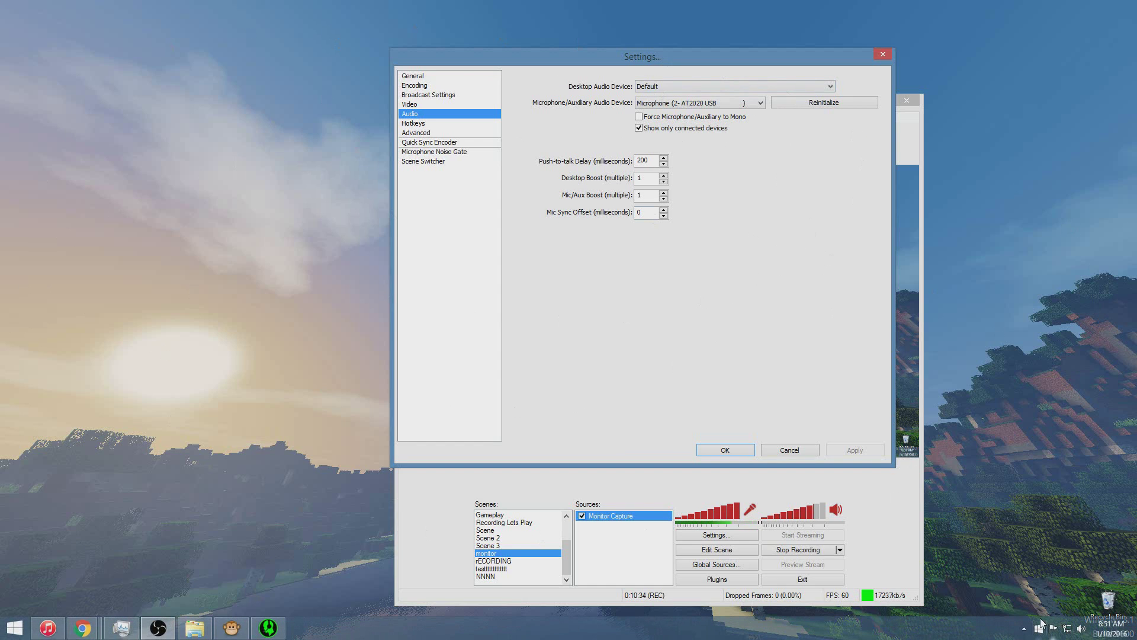
Check the system playback device's properties and the Windows volume mixer, and close both
left_click(1081, 628)
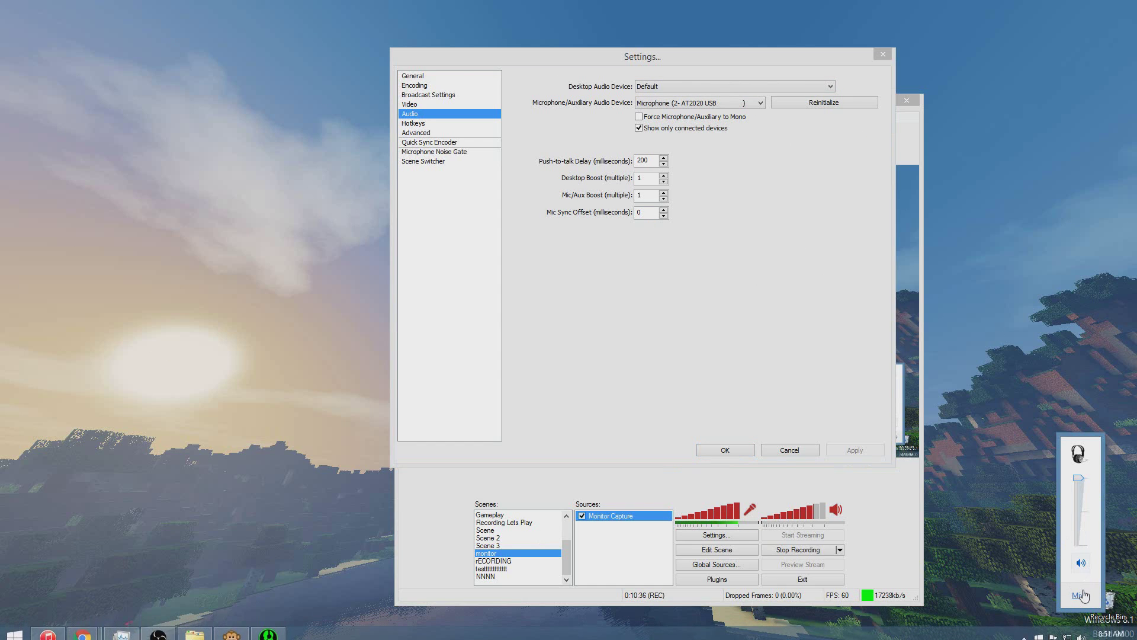
left_click(1084, 453)
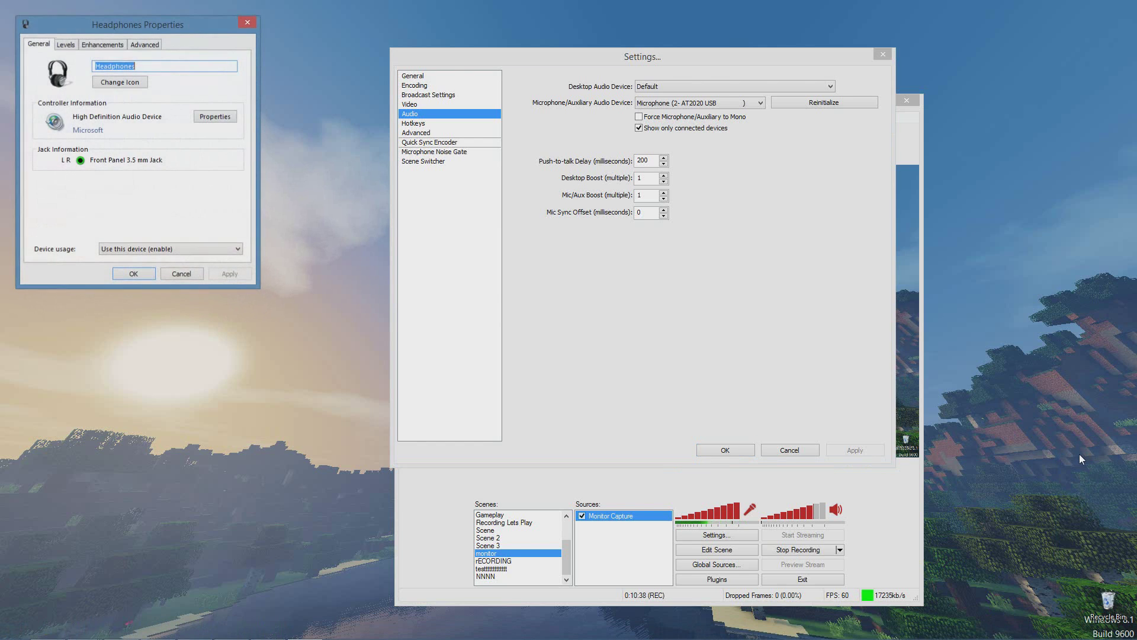
left_click(253, 24)
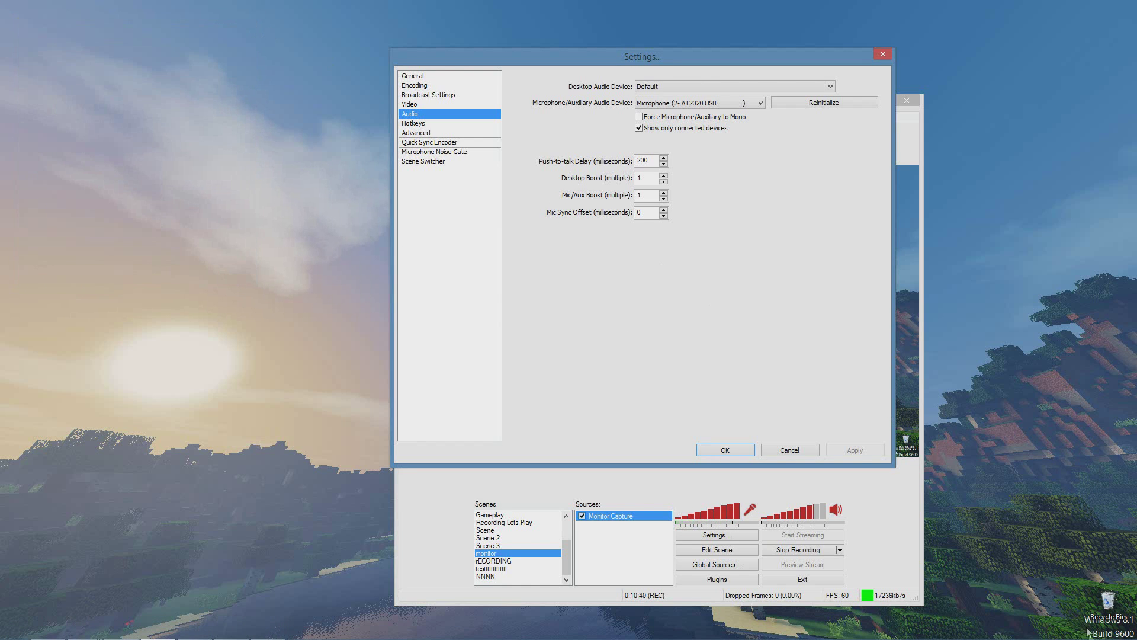
left_click(1081, 628)
left_click(1086, 609)
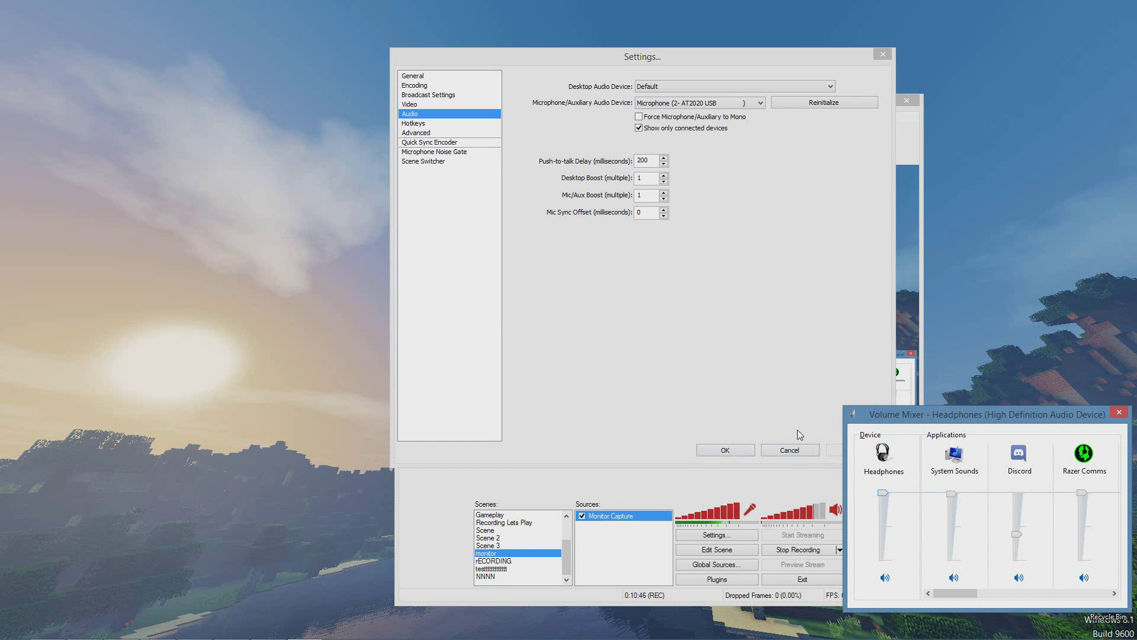
left_click(1119, 412)
left_click(1119, 412)
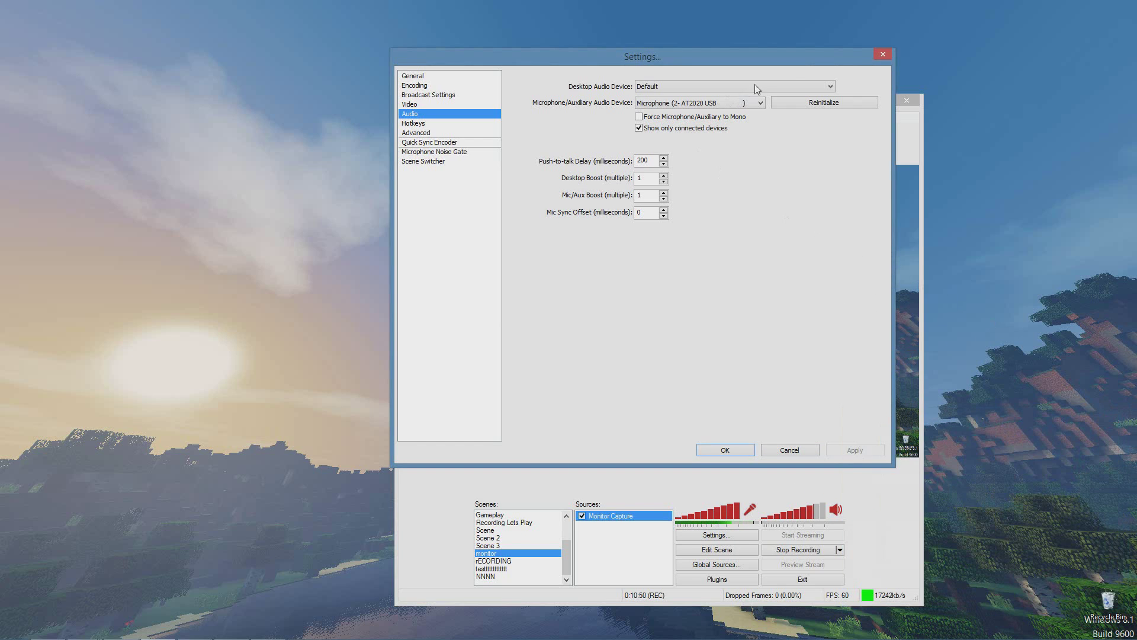
Review the microphone device options, and toggle showing only connected devices off and on again
left_click(738, 105)
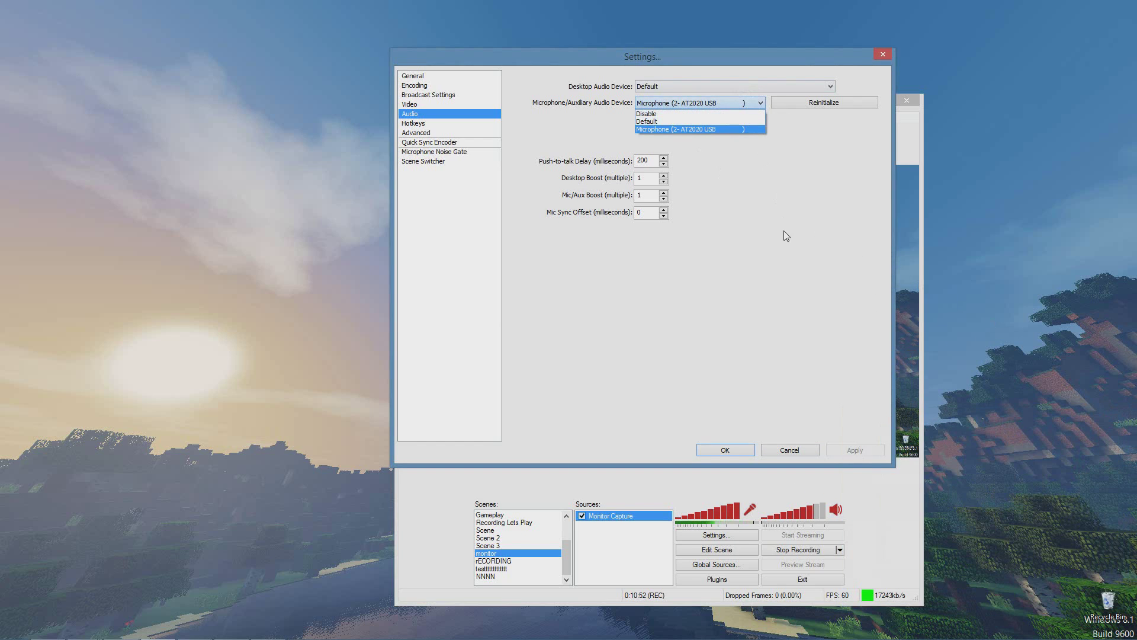
left_click(783, 230)
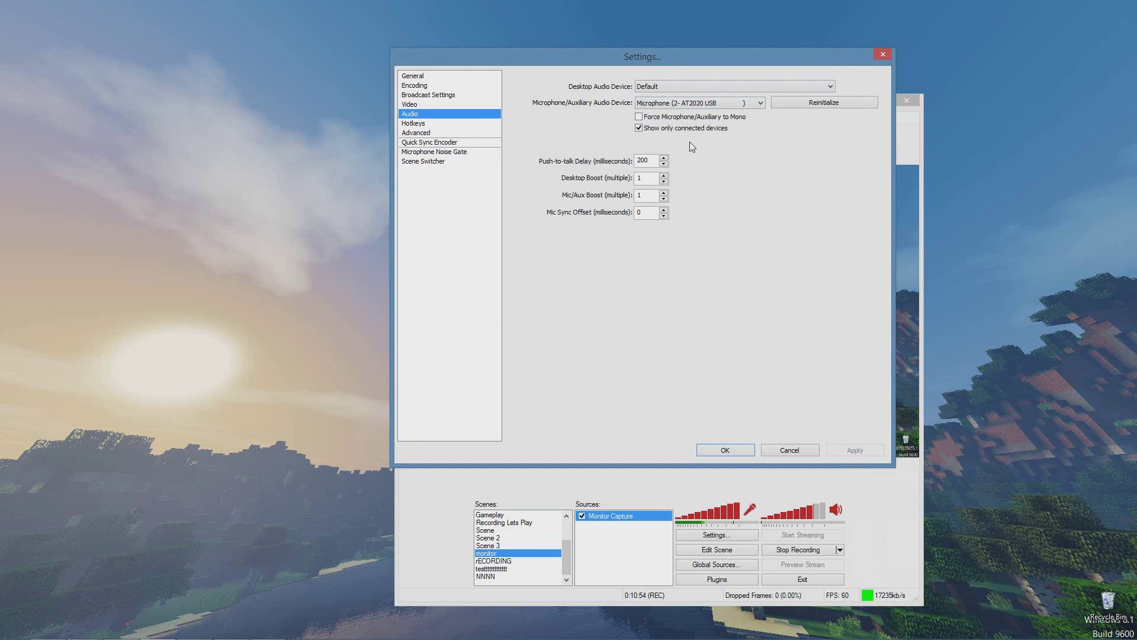
left_click(639, 125)
left_click(638, 127)
Switch the video encoder to x264 in the encoding settings and reopen the advanced settings
left_click(445, 133)
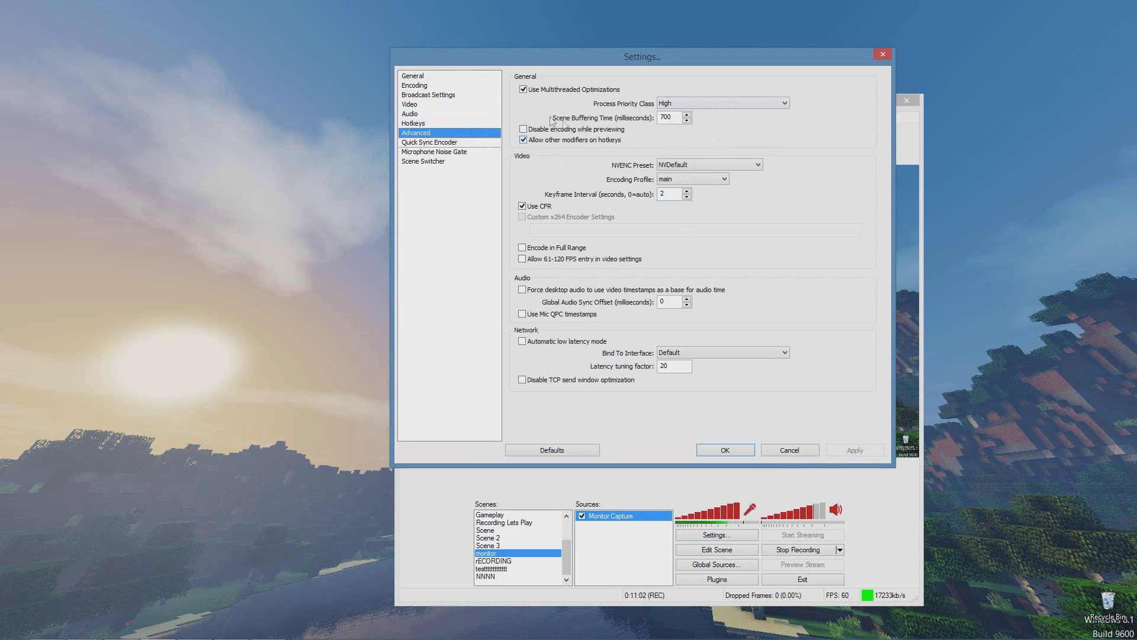
left_click(462, 77)
left_click(434, 86)
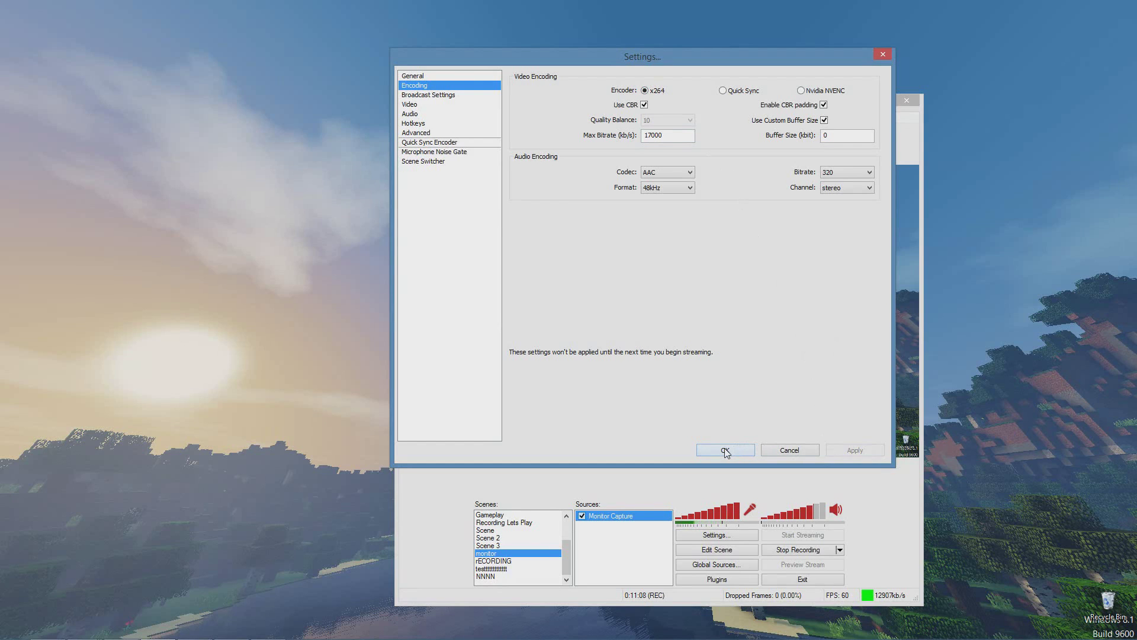
left_click(437, 134)
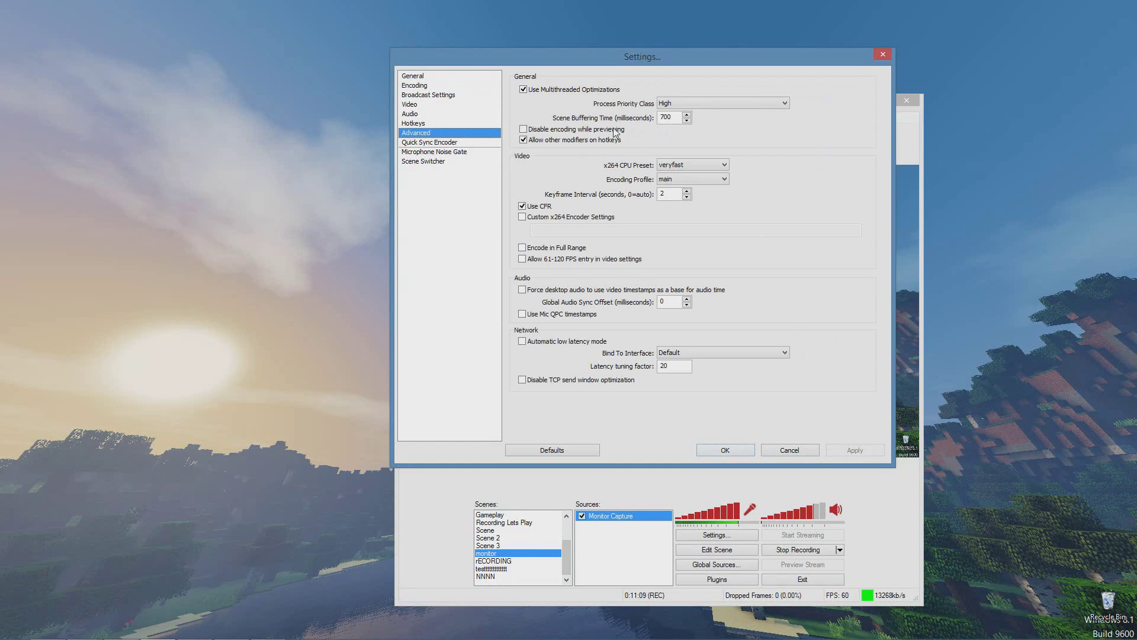
Review the x264 CPU presets and their description, and choose veryfast
left_click(722, 167)
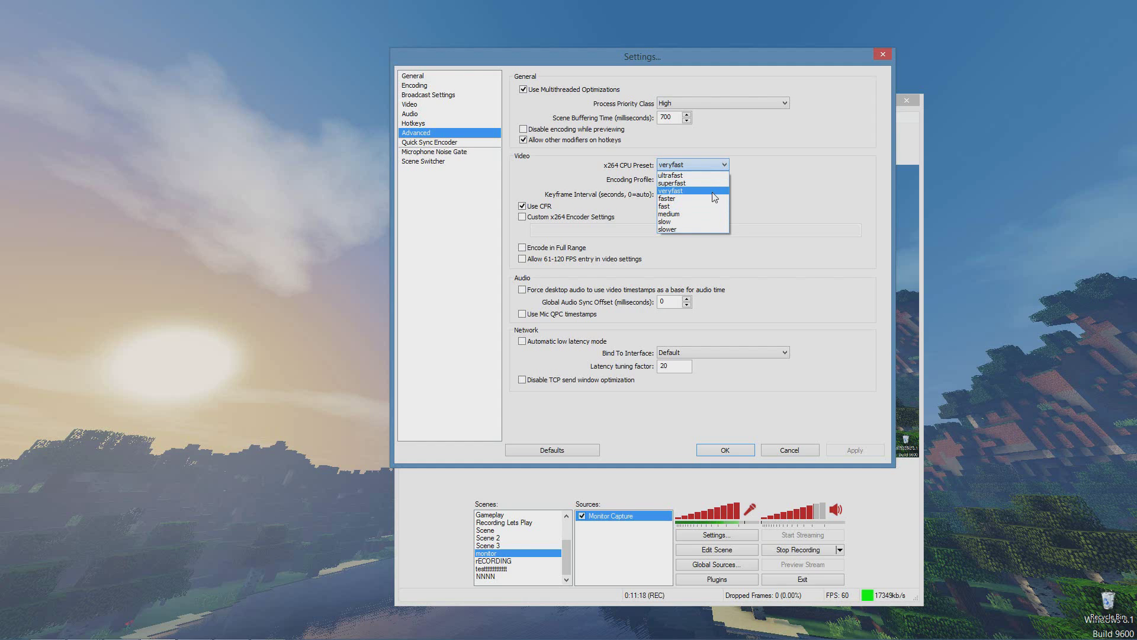
left_click(725, 192)
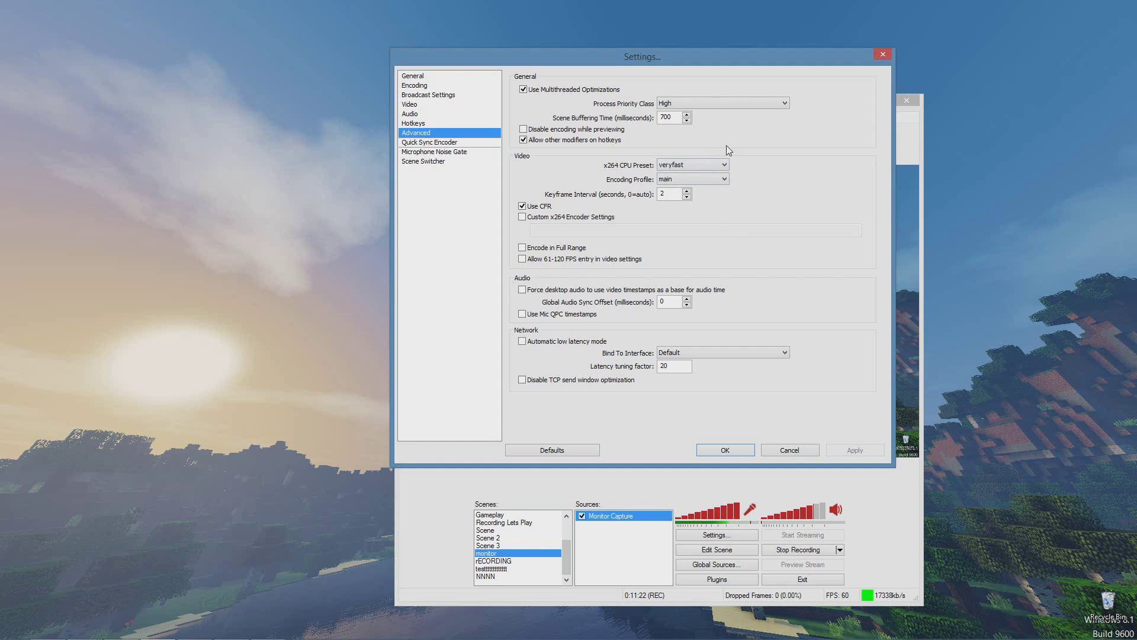
mouse_move(717, 168)
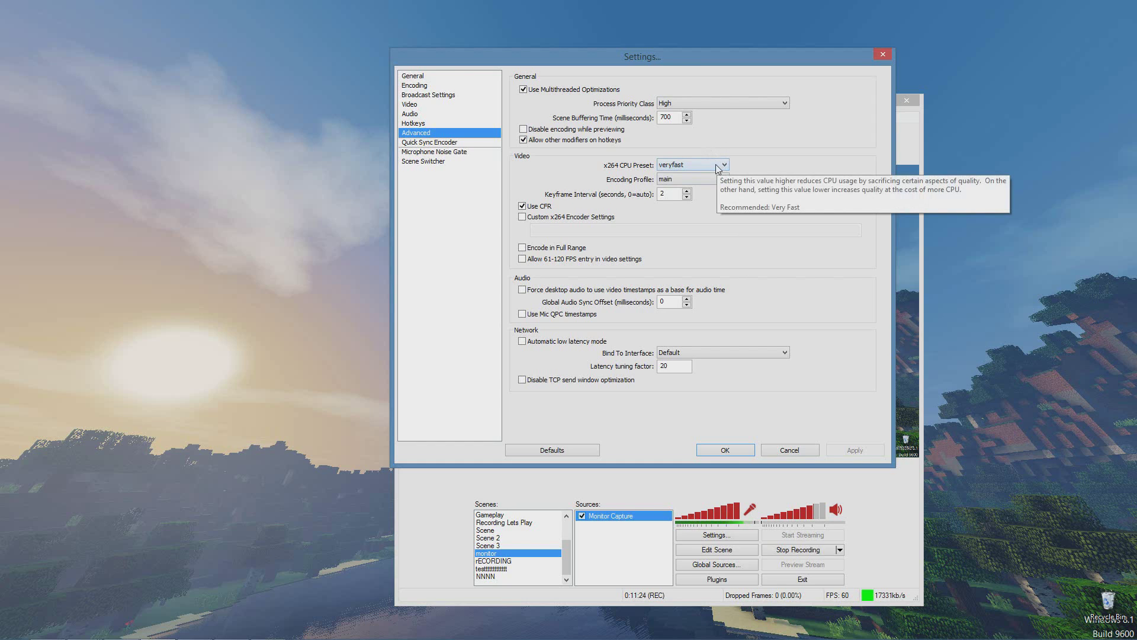
left_click(717, 169)
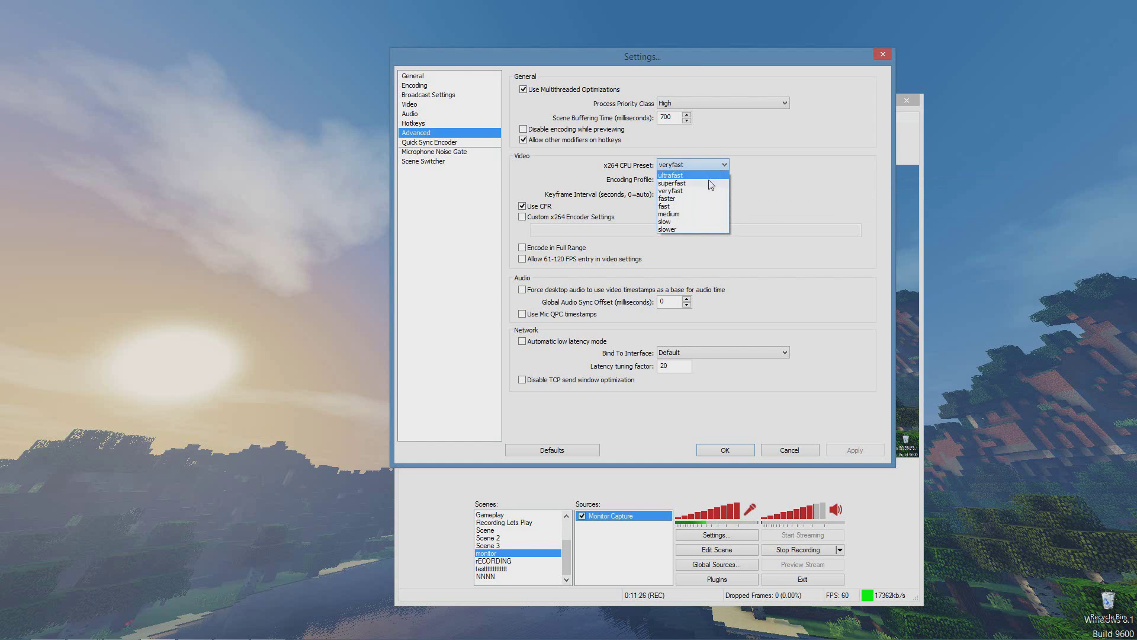
left_click(710, 190)
Review the encoding profile and process priority options, and close the settings without saving
left_click(710, 179)
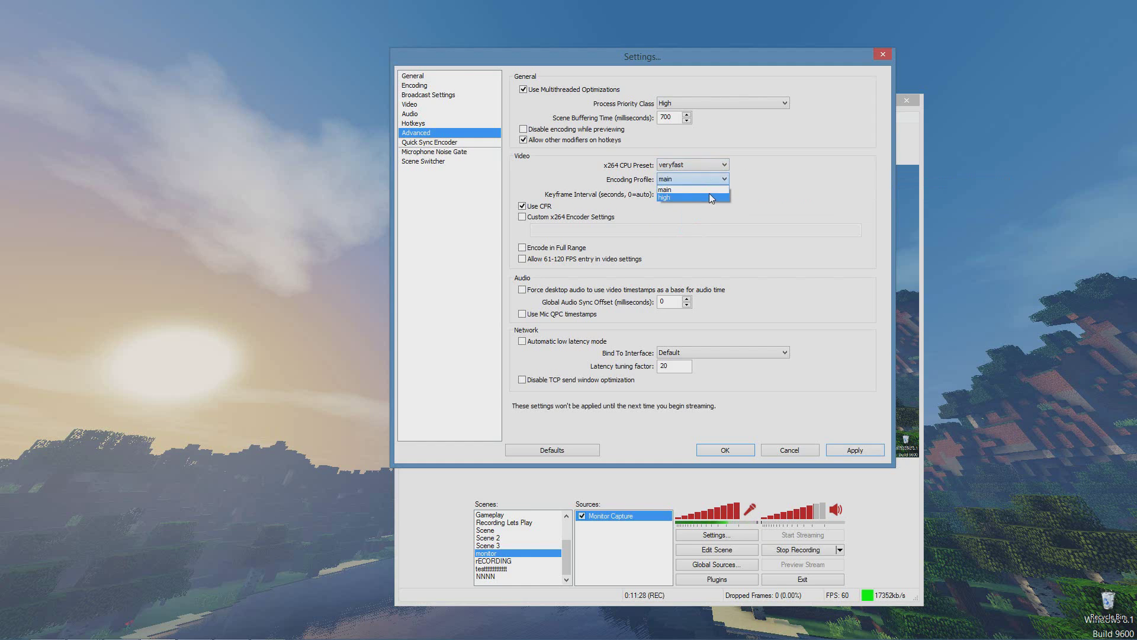
left_click(768, 185)
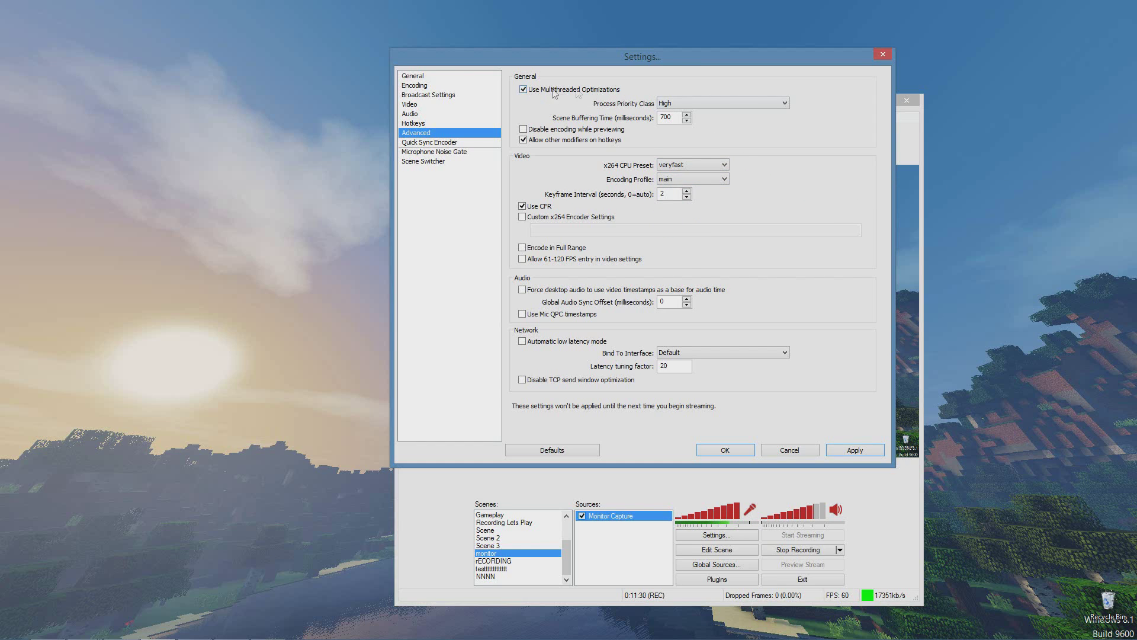
left_click(749, 105)
left_click(816, 129)
left_click(791, 451)
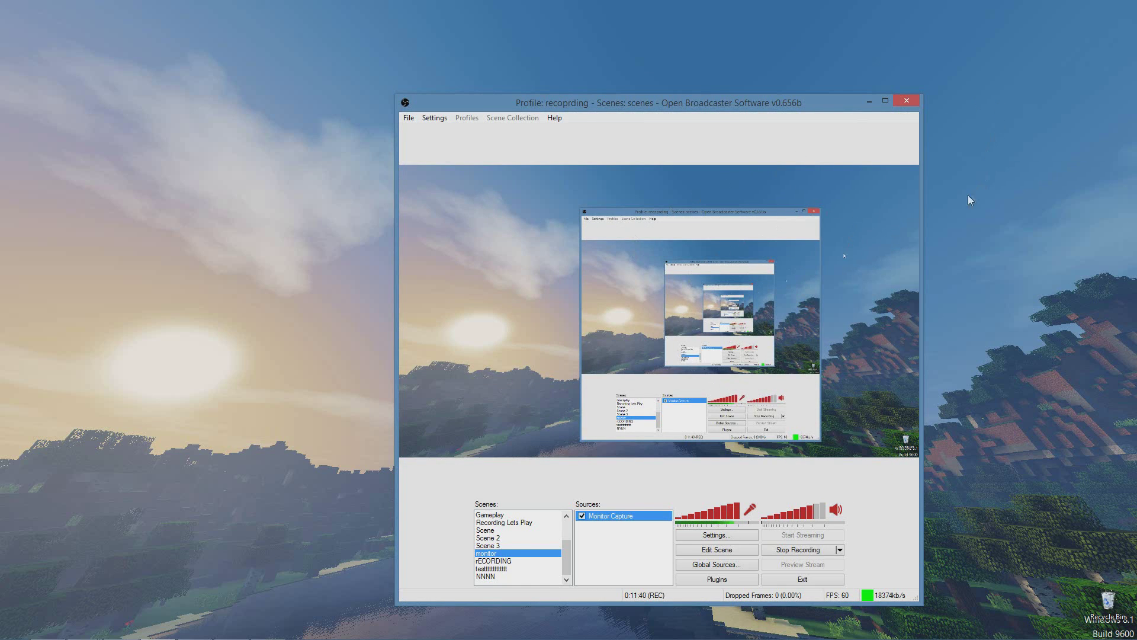
left_click_drag(808, 112, 844, 78)
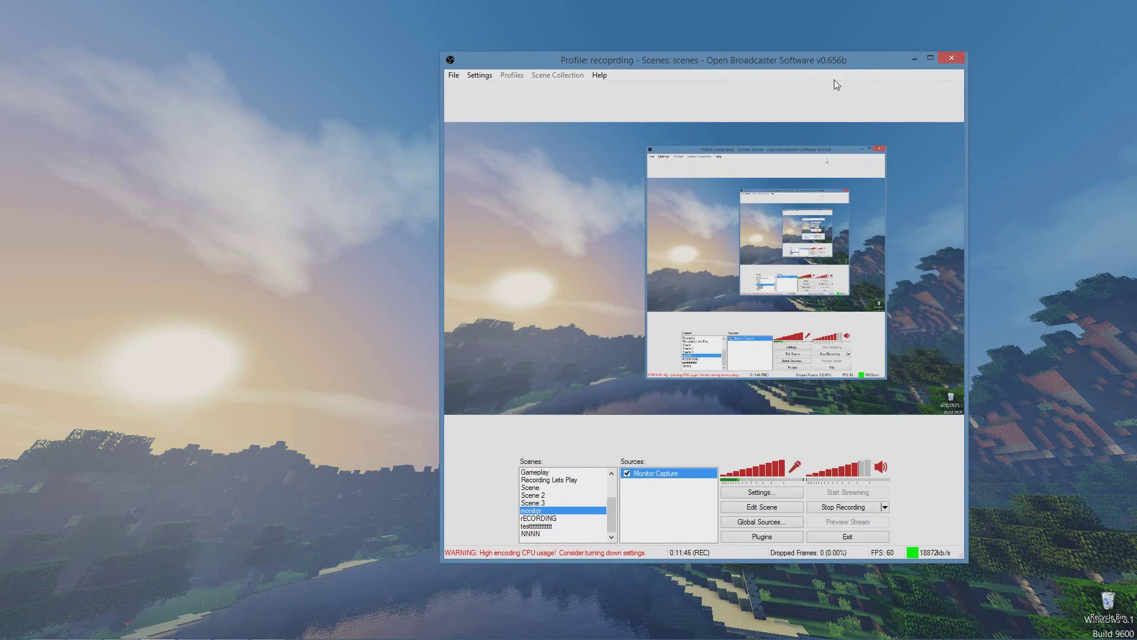
left_click_drag(728, 54, 630, 94)
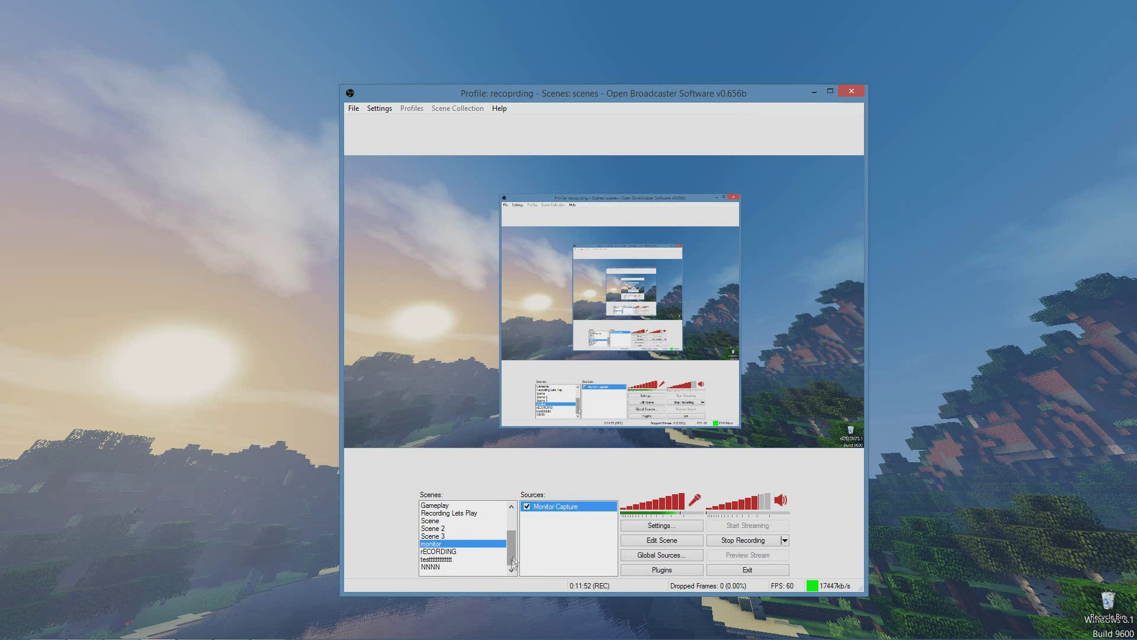
right_click(492, 578)
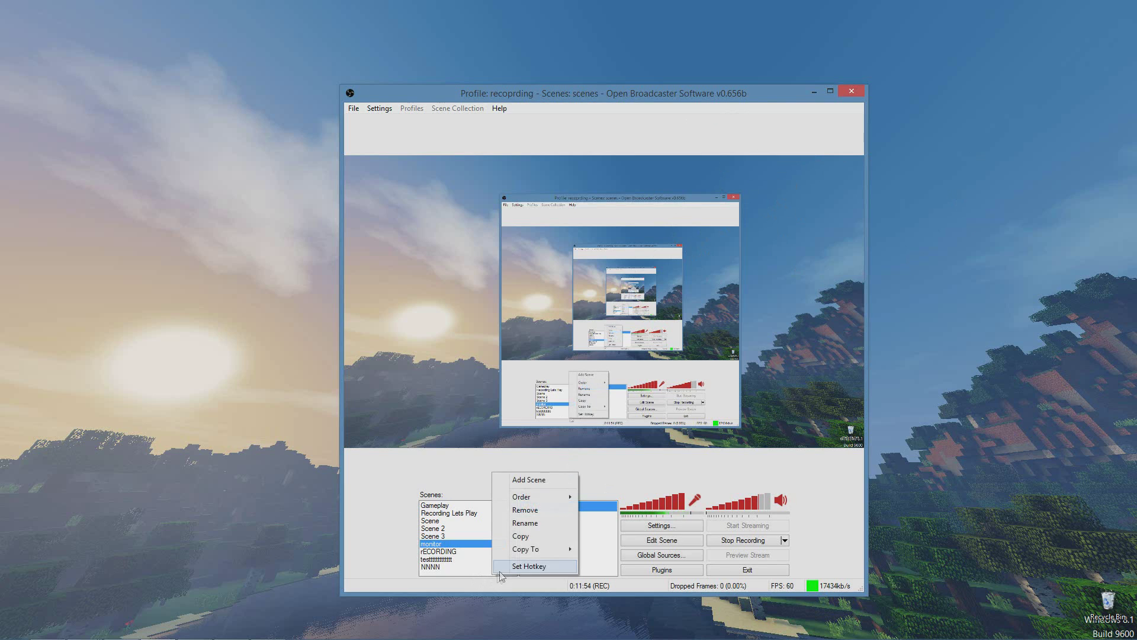
left_click(541, 481)
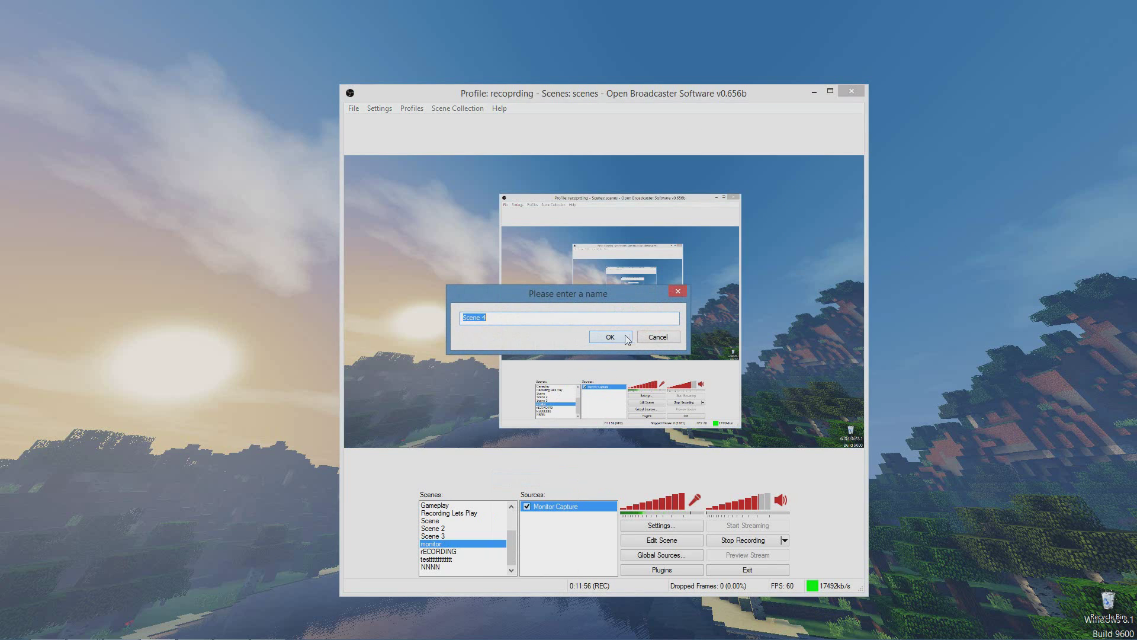
left_click(657, 337)
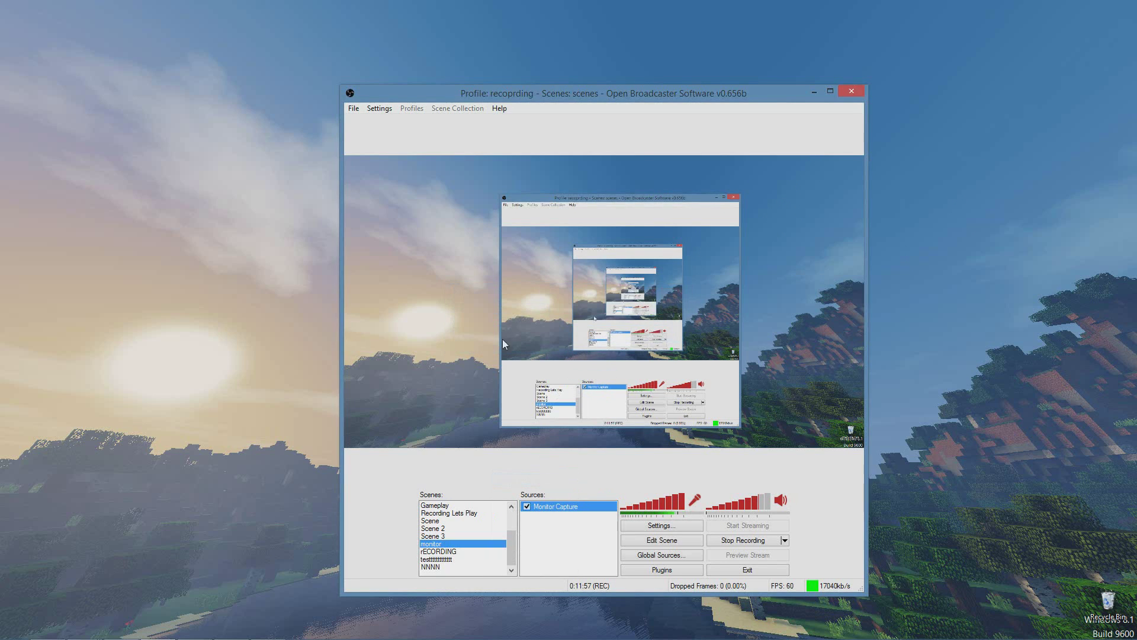
Open the Monitor Capture source's properties and review the monitor choices, keeping monitor 1
right_click(563, 526)
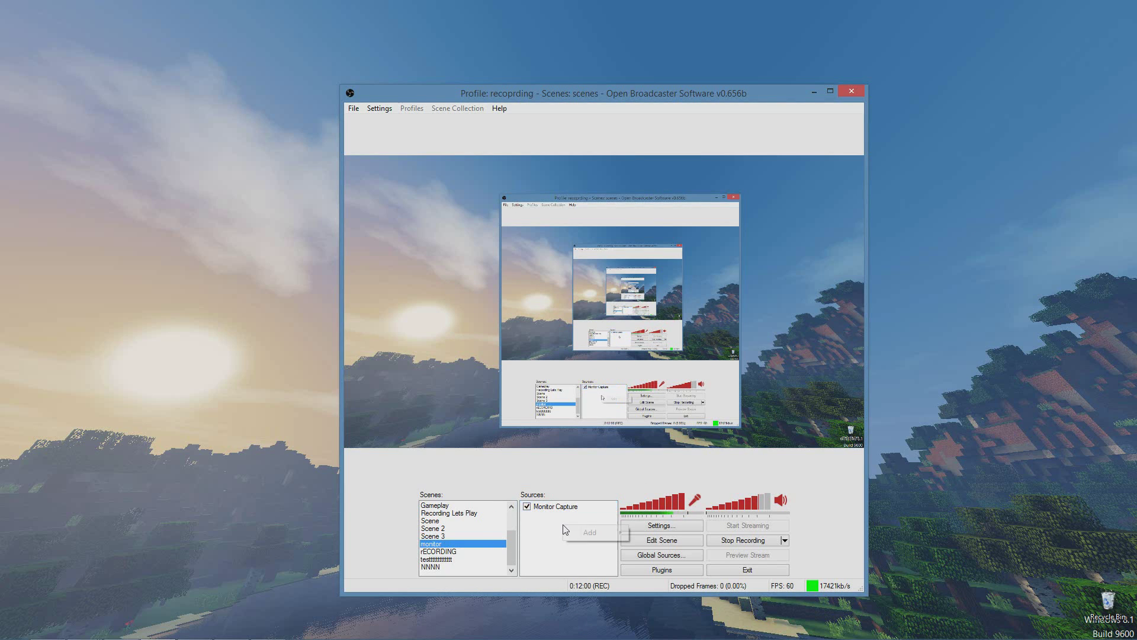
mouse_move(589, 533)
left_click(541, 543)
left_click(564, 508)
right_click(595, 509)
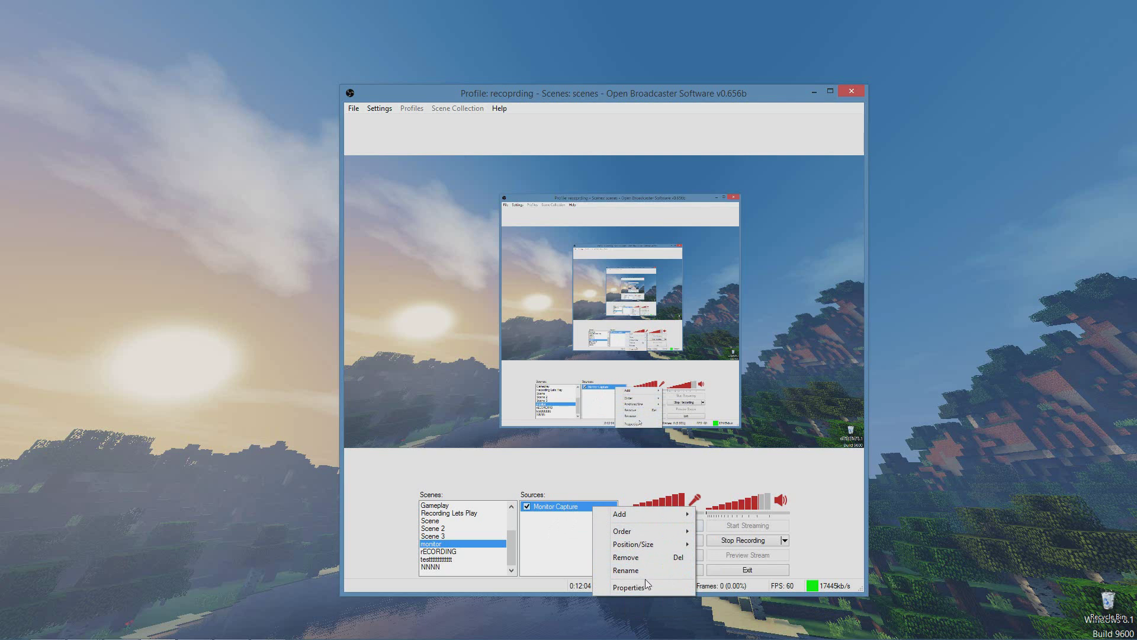
left_click(627, 587)
left_click(501, 167)
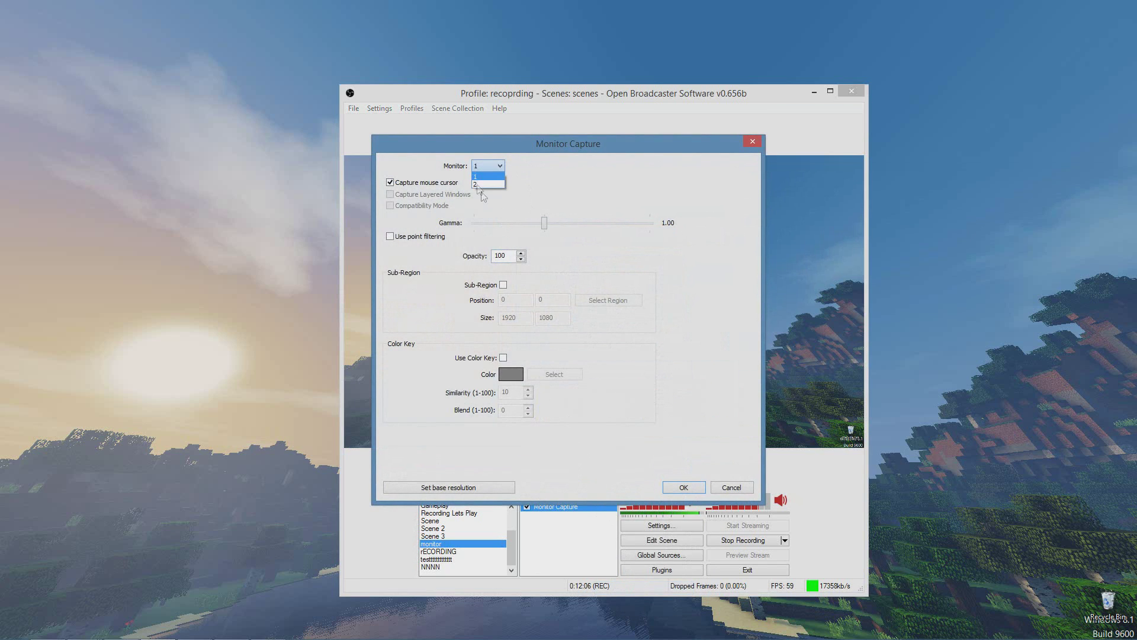
left_click(483, 181)
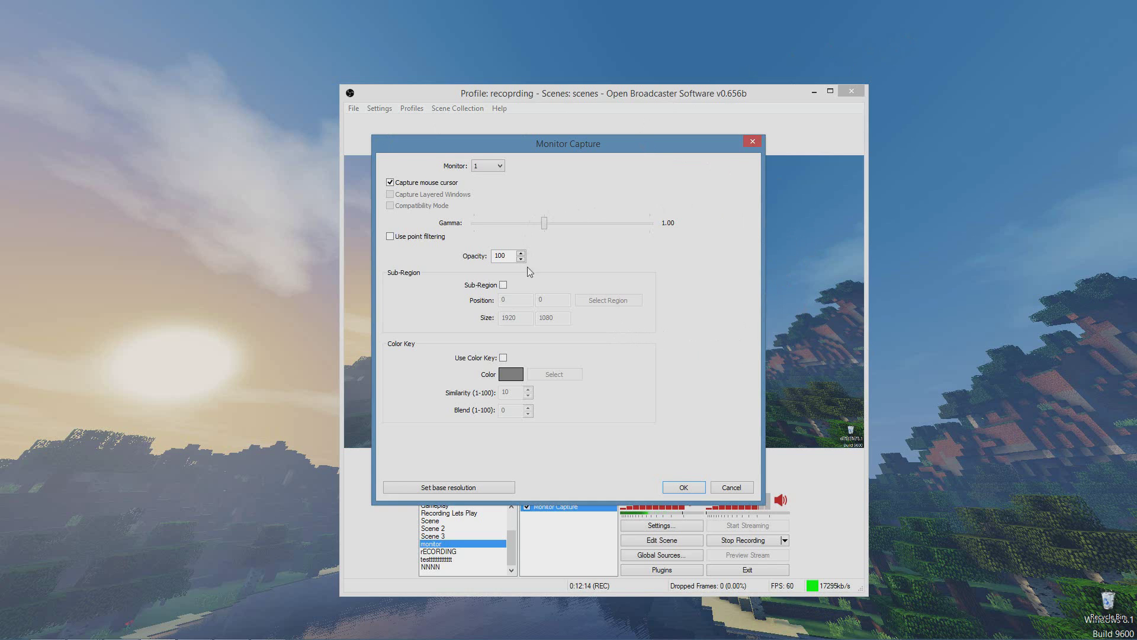
Try a capture sub-region of about 1762 by 948 at position 0, 132, turn the sub-region off and cancel the source properties
left_click(504, 285)
left_click(591, 302)
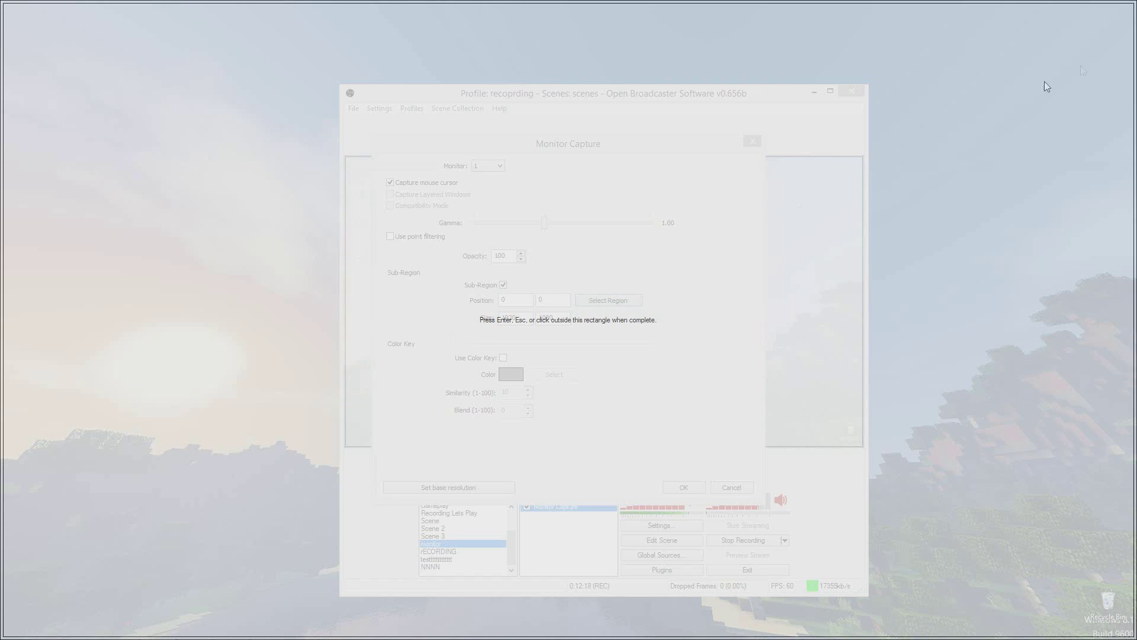
left_click_drag(1134, 3, 1043, 78)
key("Return")
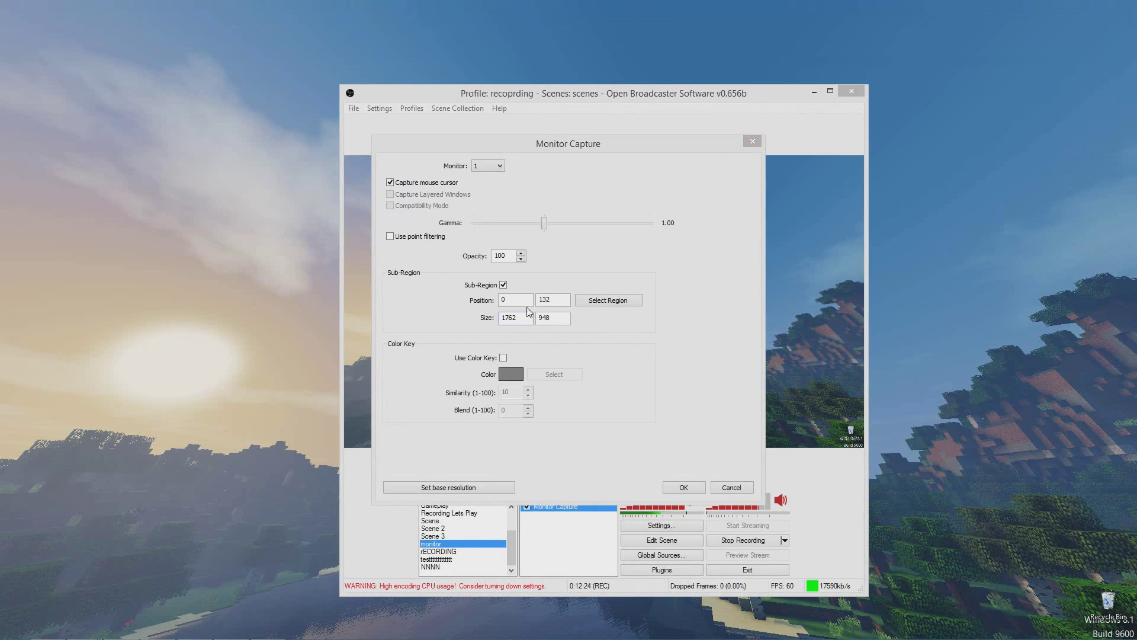
left_click(504, 285)
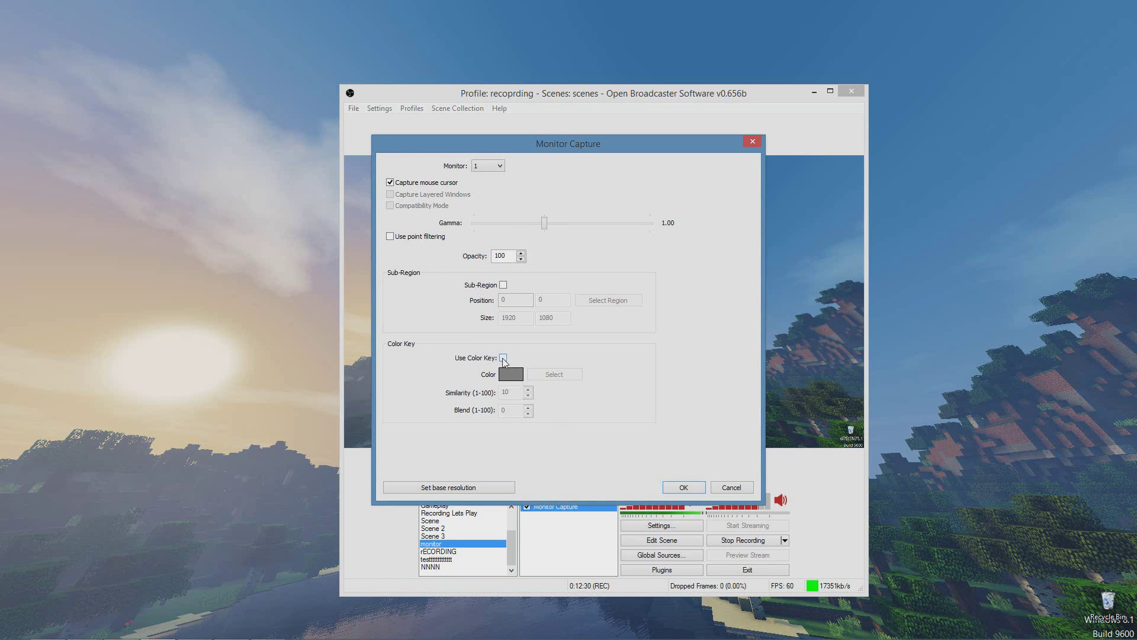
left_click(730, 487)
Start a new Game Capture source, review its application list and options, and cancel without adding it
right_click(585, 528)
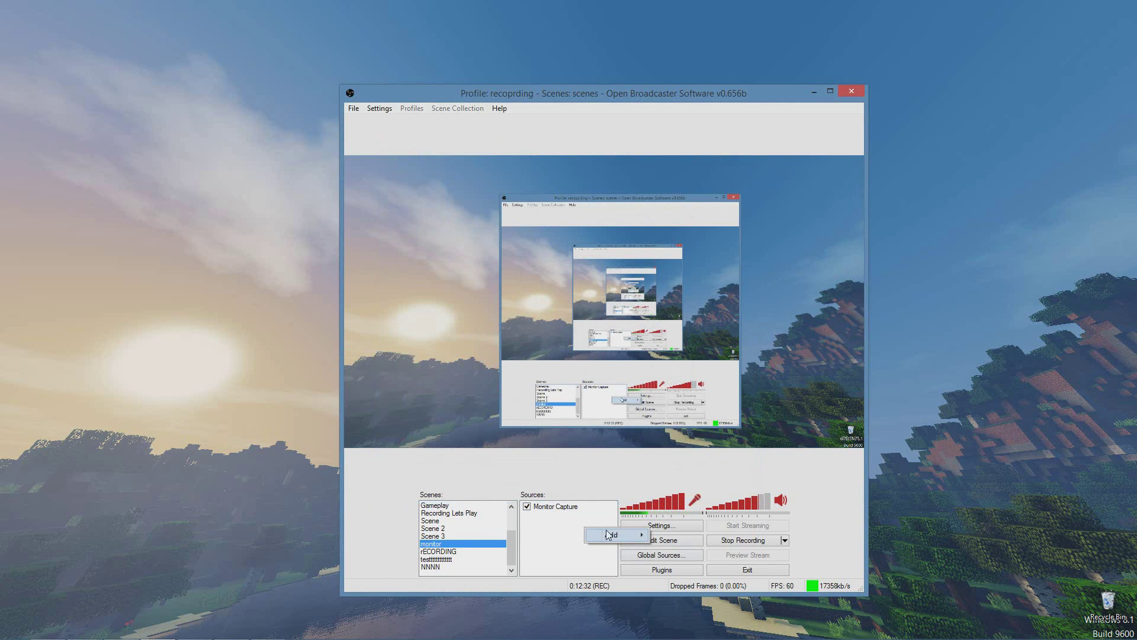
mouse_move(615, 535)
left_click(690, 612)
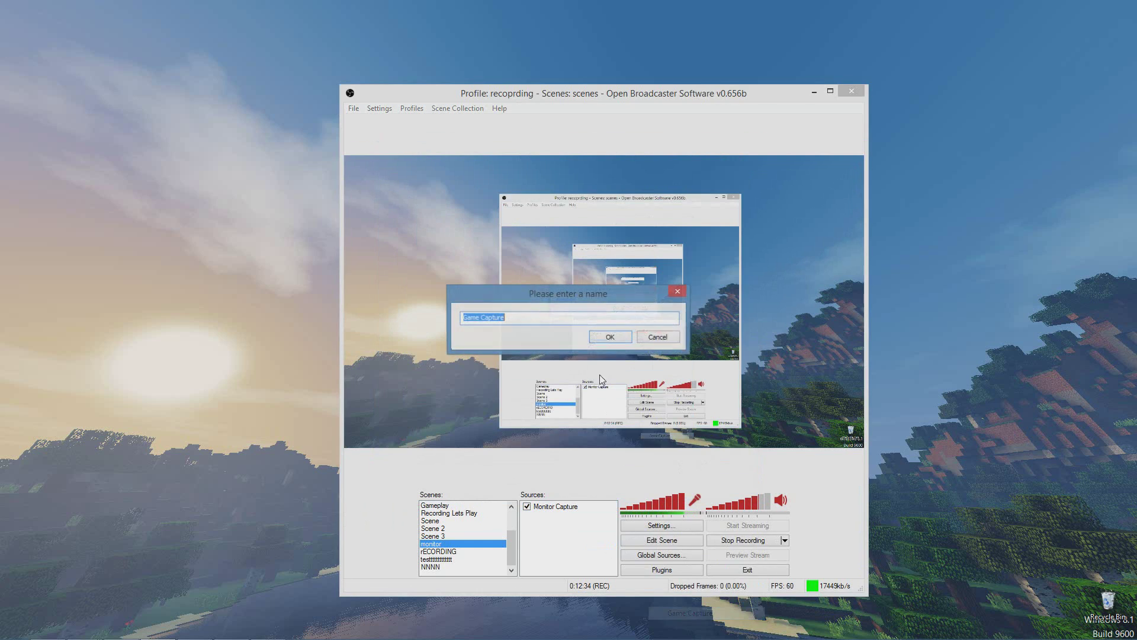
left_click(616, 335)
left_click(770, 159)
left_click(732, 158)
left_click(782, 396)
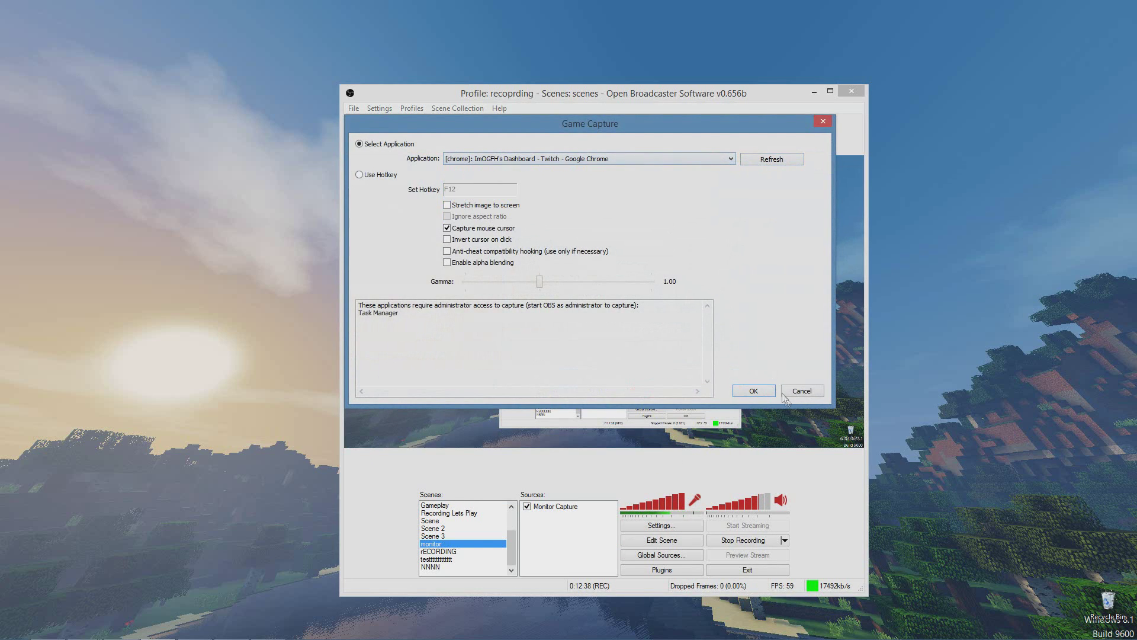
left_click(800, 392)
Add a Window Capture source to the monitor scene that captures the Twitch dashboard window in Google Chrome
right_click(564, 538)
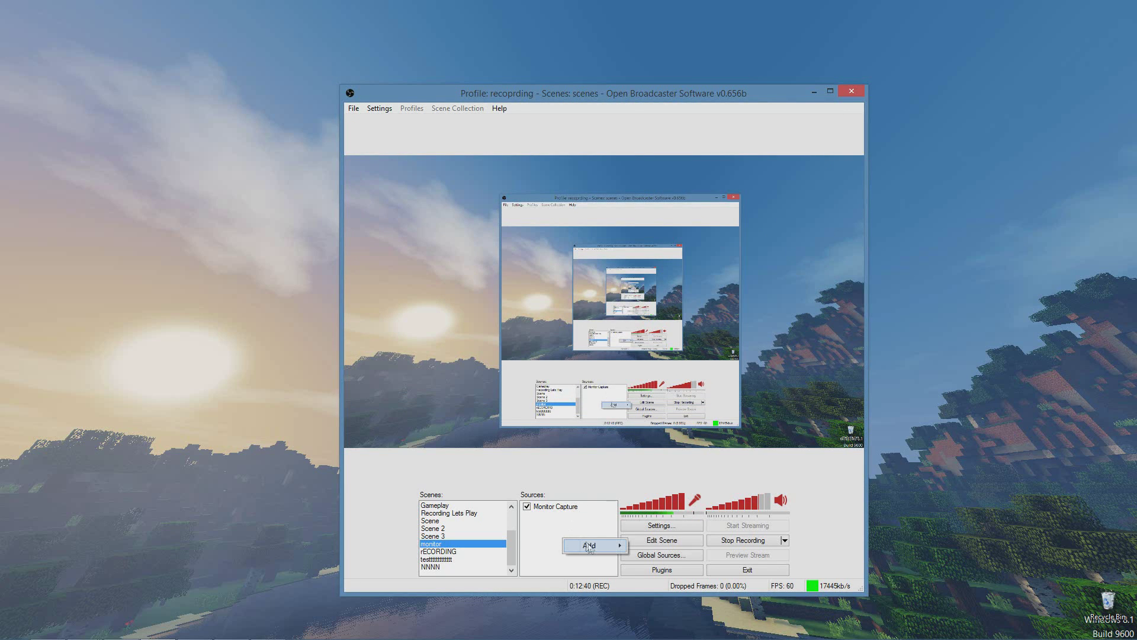
mouse_move(591, 548)
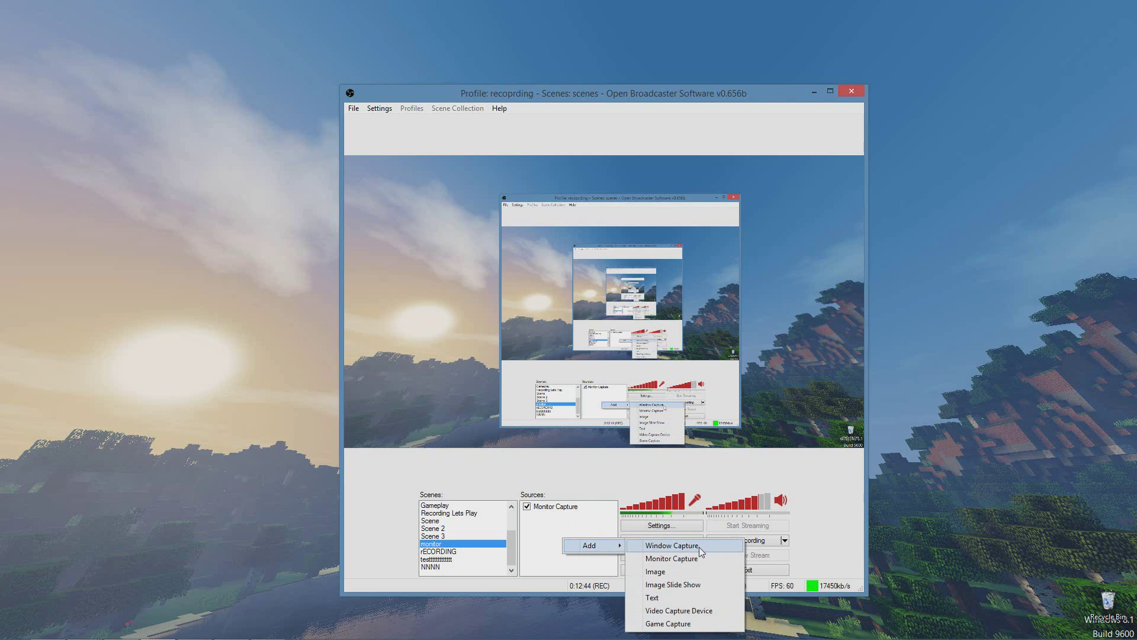
left_click(700, 549)
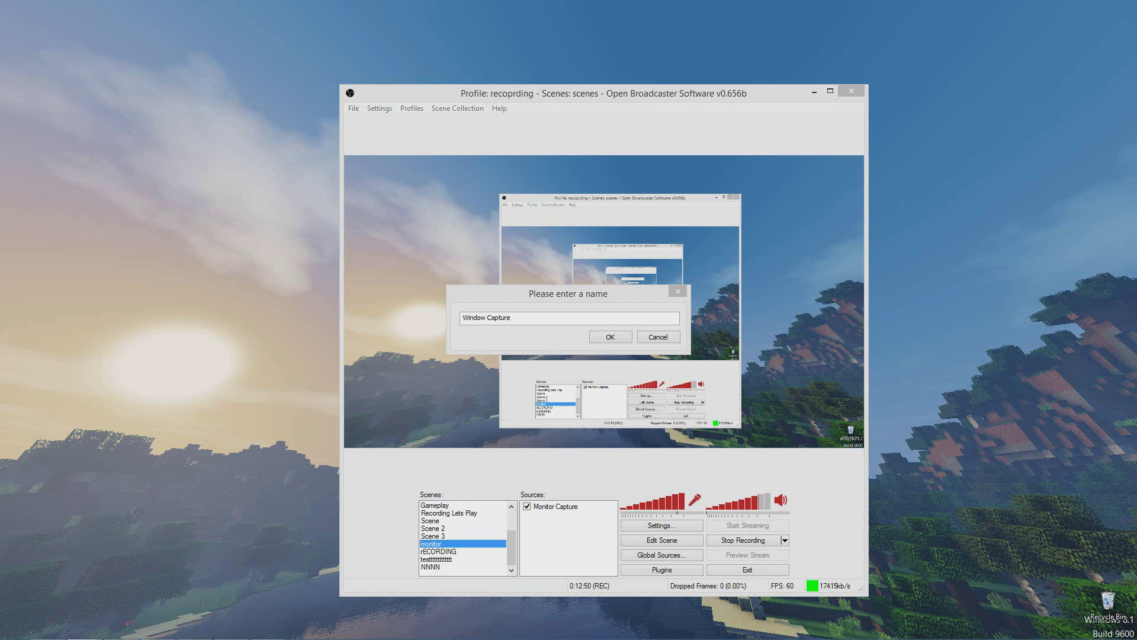
left_click(610, 336)
left_click(668, 179)
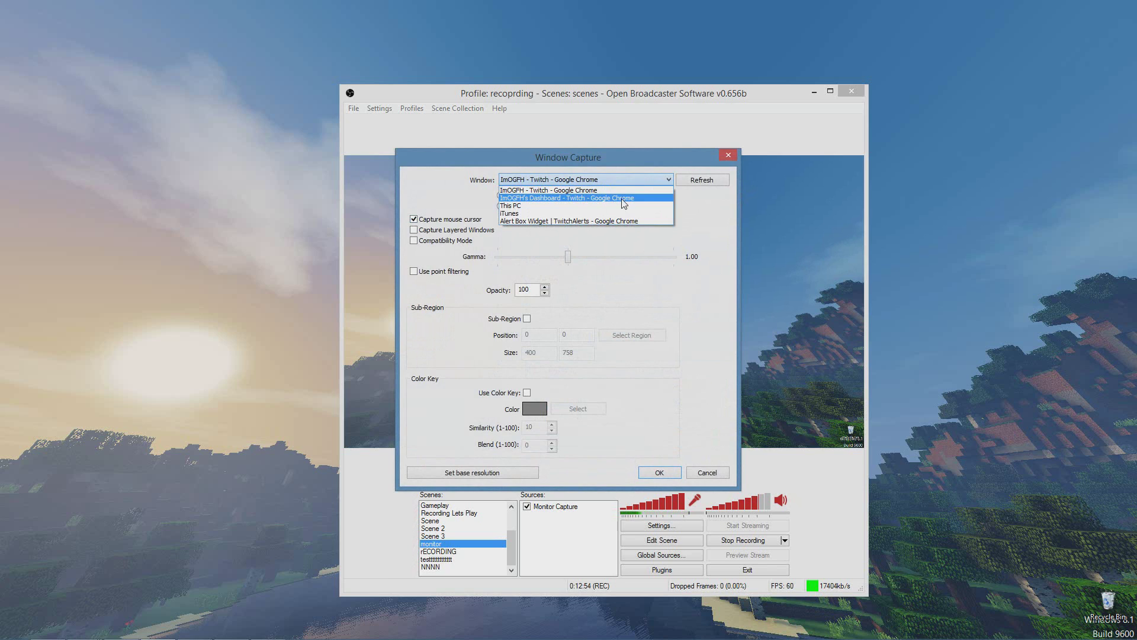
left_click(624, 198)
left_click(671, 475)
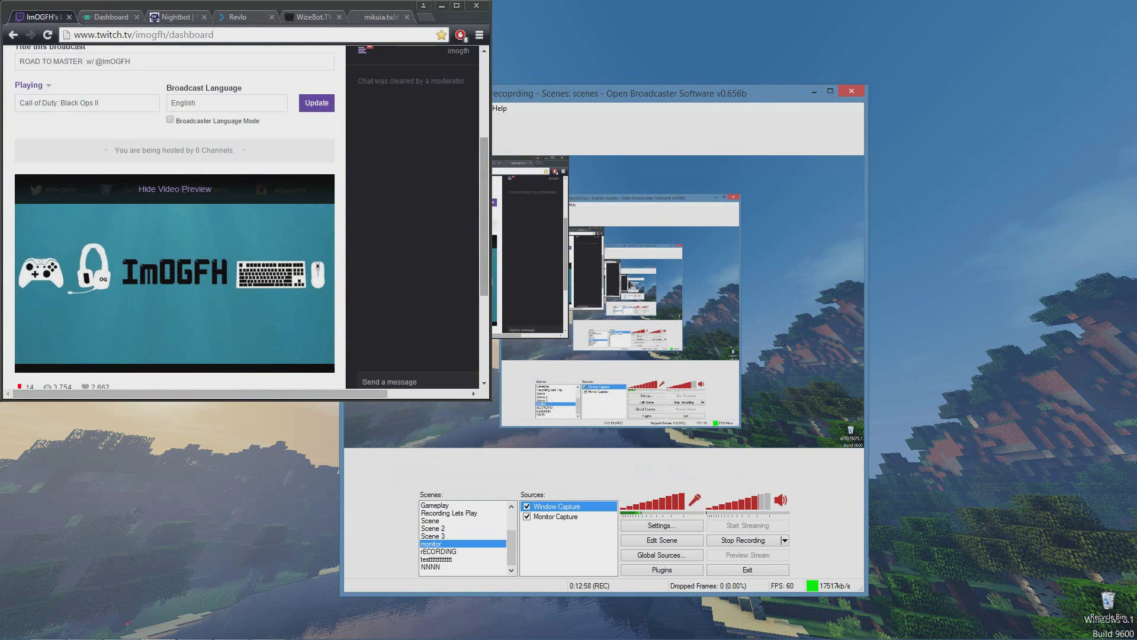
Shrink and reposition the window capture in the scene preview, and remove that source from the scene
scroll(462, 335, "down", 3)
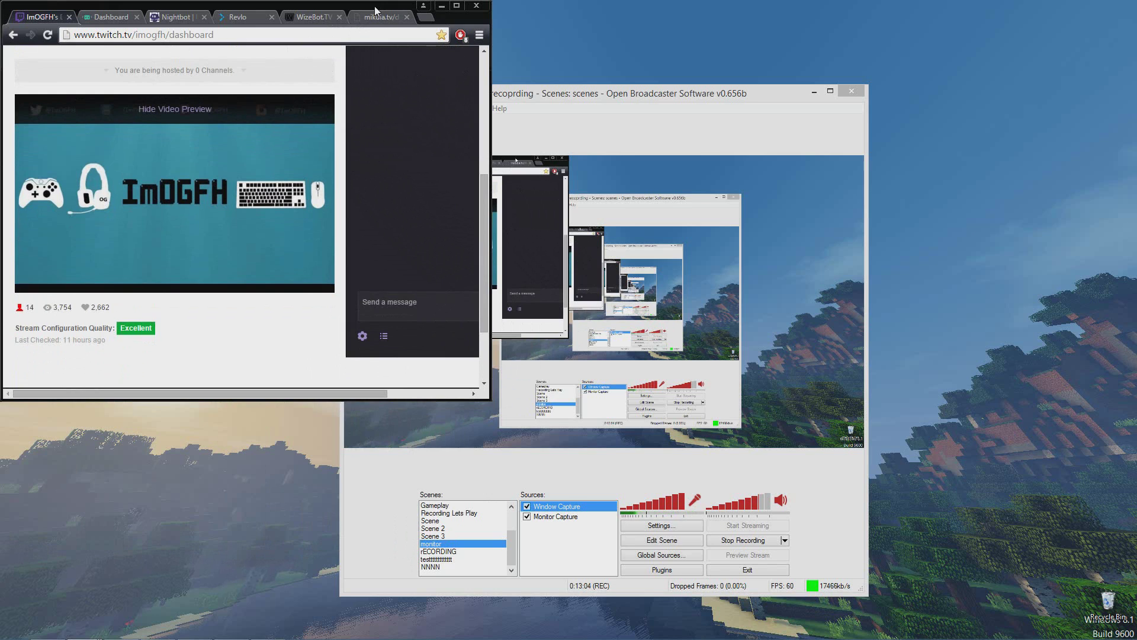
left_click(675, 540)
left_click_drag(470, 235, 473, 301)
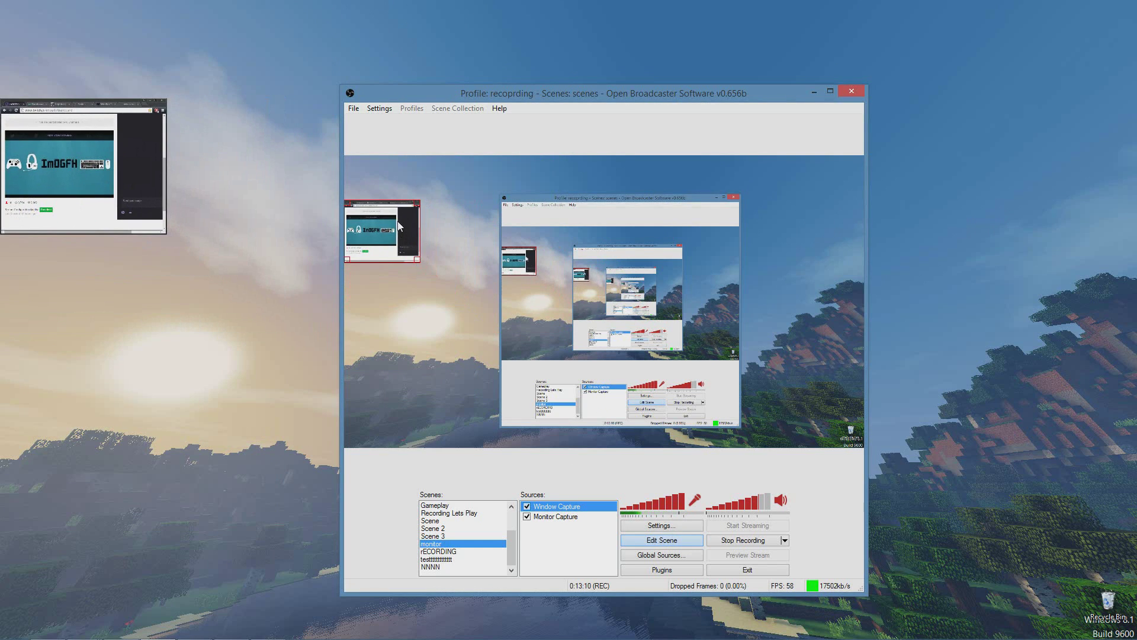
key("Delete")
left_click(596, 369)
Start a new Video Capture Device source, review the webcam's device options, and cancel without adding it
right_click(570, 566)
mouse_move(595, 572)
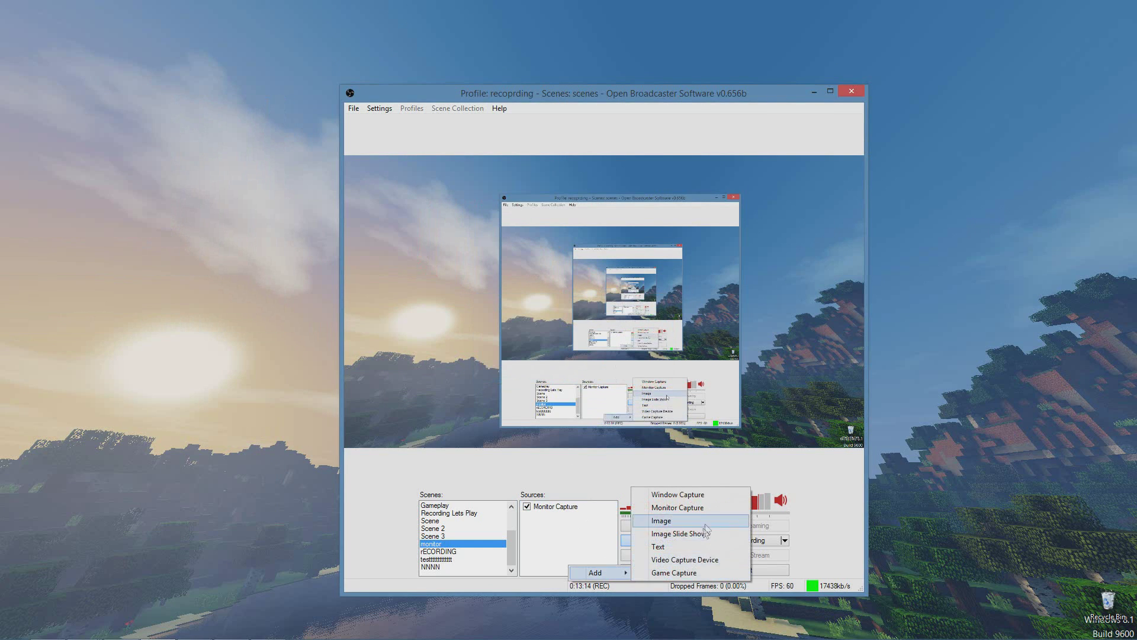
left_click(696, 559)
left_click(610, 335)
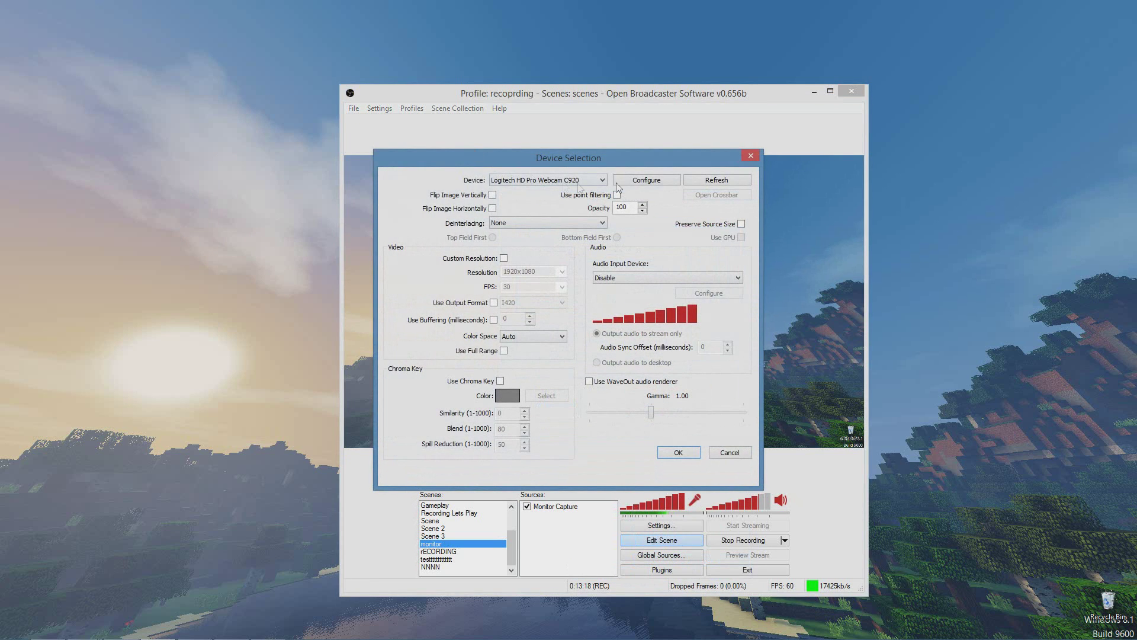
left_click(729, 452)
Select the Monitor Capture source and turn scene editing off
left_click(556, 506)
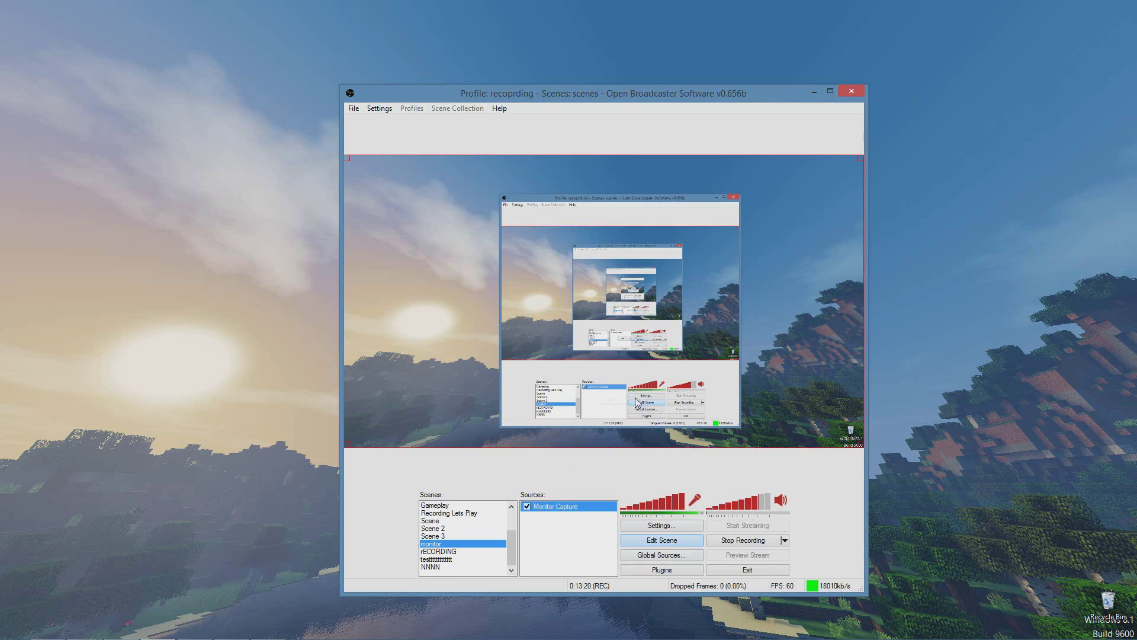
left_click(681, 542)
left_click_drag(979, 169, 969, 195)
left_click_drag(1028, 225, 835, 194)
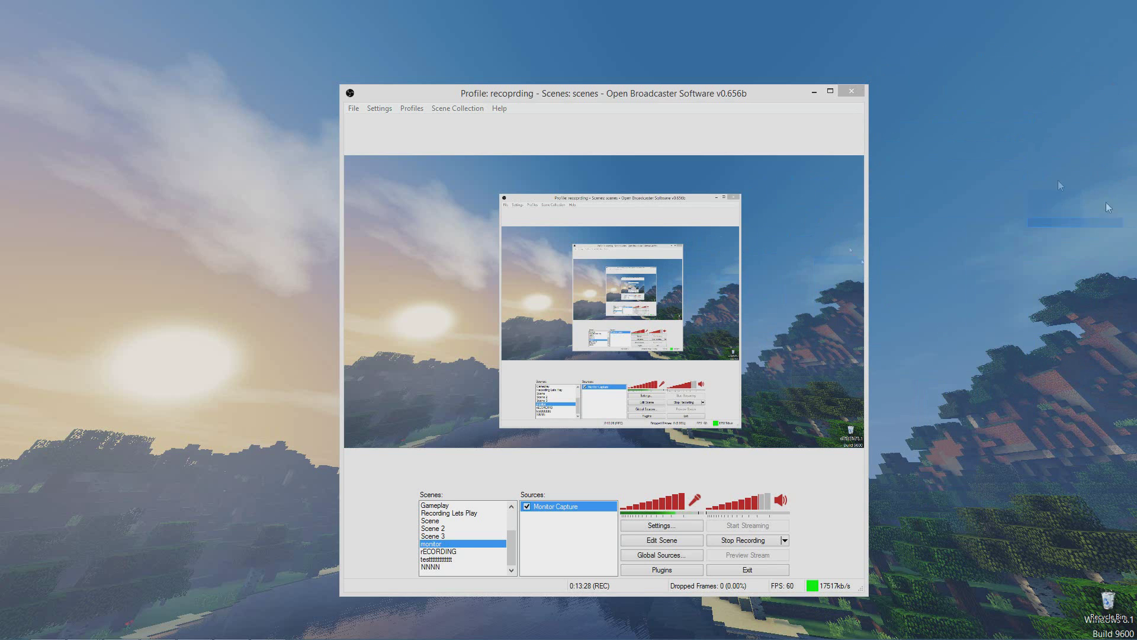
Move the program window over to the lower right part of the desktop
mouse_move(643, 108)
left_mouse_down()
mouse_move(443, 109)
mouse_move(645, 117)
mouse_move(532, 74)
mouse_move(767, 109)
mouse_move(621, 114)
left_mouse_up()
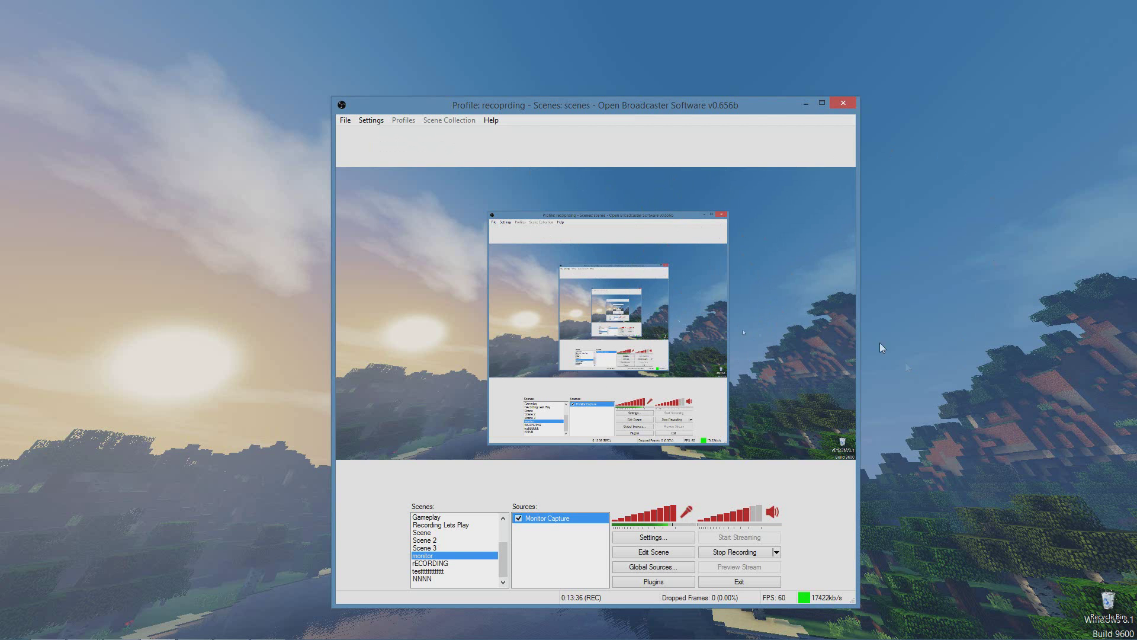
left_click_drag(699, 106, 975, 136)
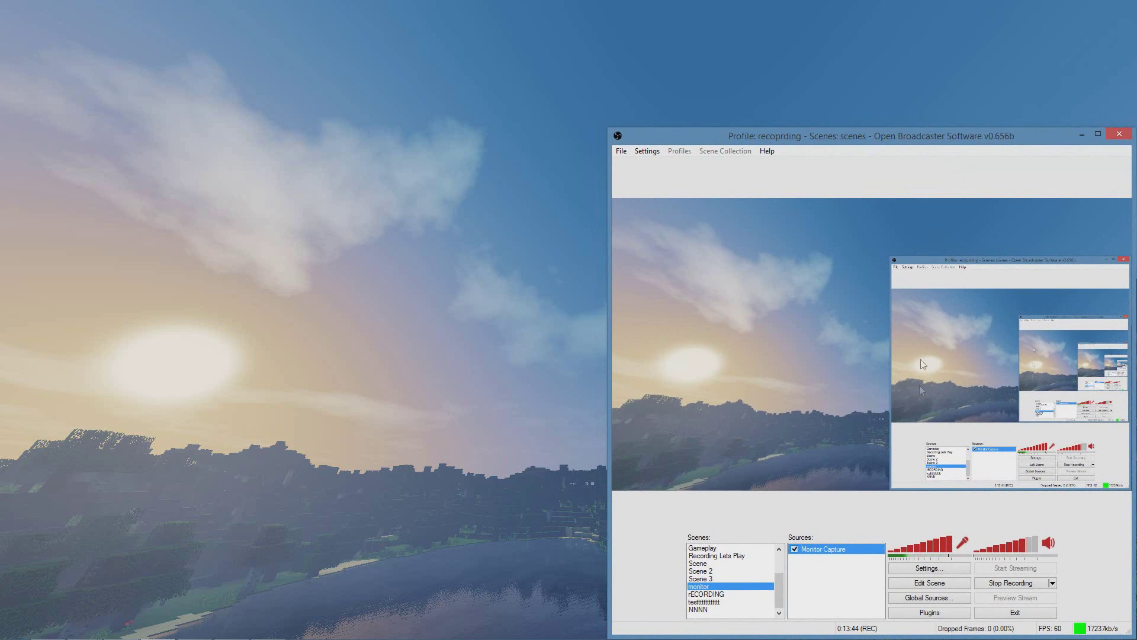